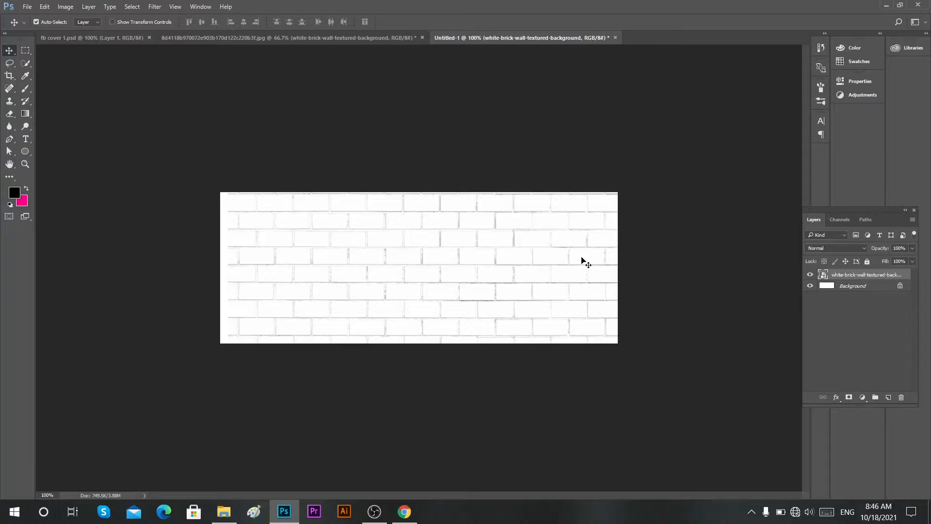
# Step: Centre the white brick wall image on the canvas so it covers the whole banner
pyautogui.hotkey('ctrl', 't')
pyautogui.moveTo(598, 268); pyautogui.dragTo(547, 295)
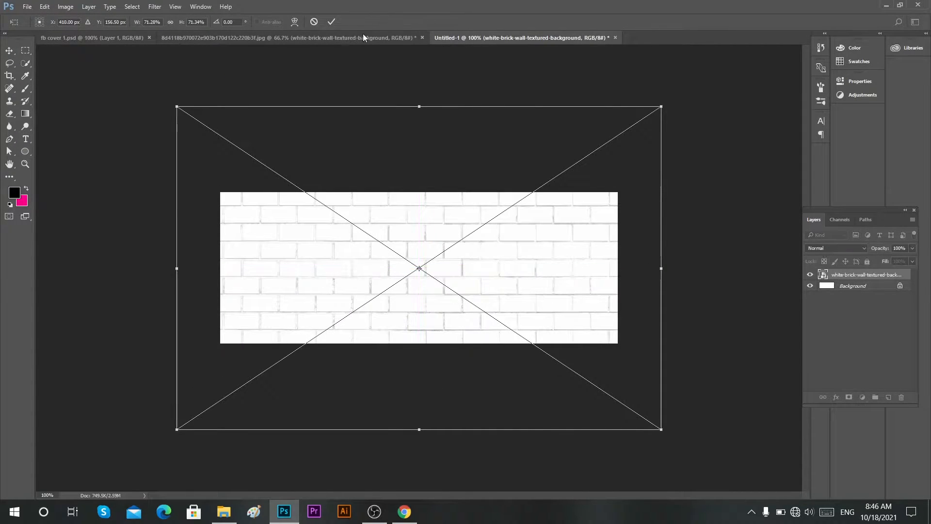
pyautogui.press('Return')
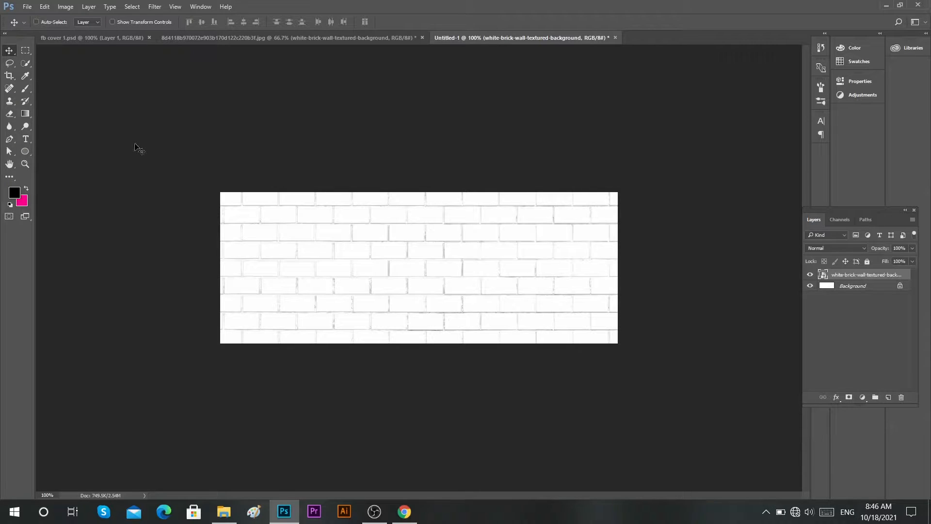
# Step: Draw a rectangle about 823 × 312 px over the whole canvas and fill it with white
pyautogui.click(25, 152)
pyautogui.click(43, 150)
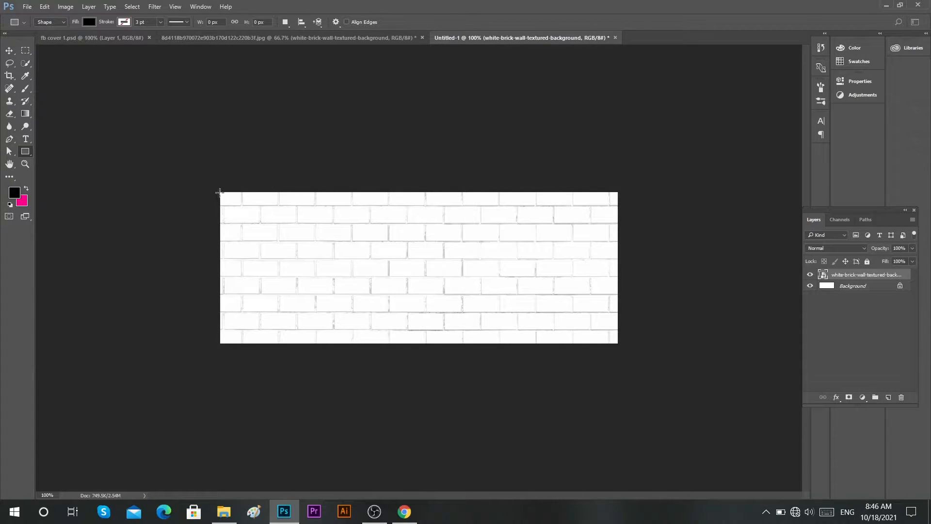
pyautogui.moveTo(220, 192); pyautogui.dragTo(618, 344)
pyautogui.click(88, 21)
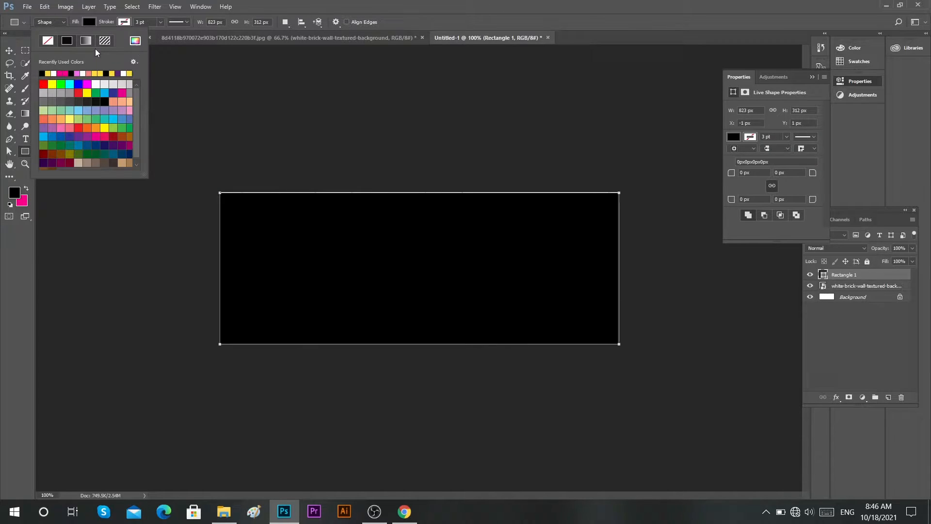
pyautogui.click(136, 42)
pyautogui.click(843, 109)
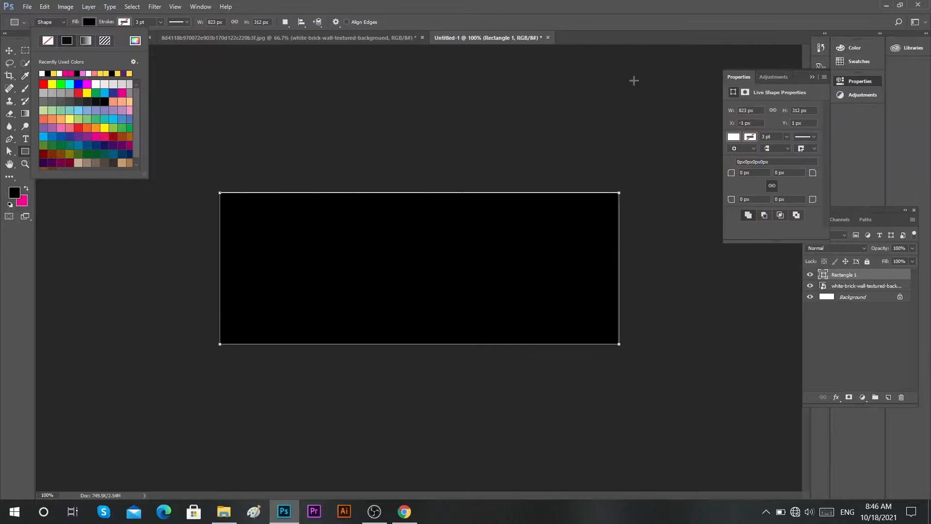
pyautogui.click(178, 91)
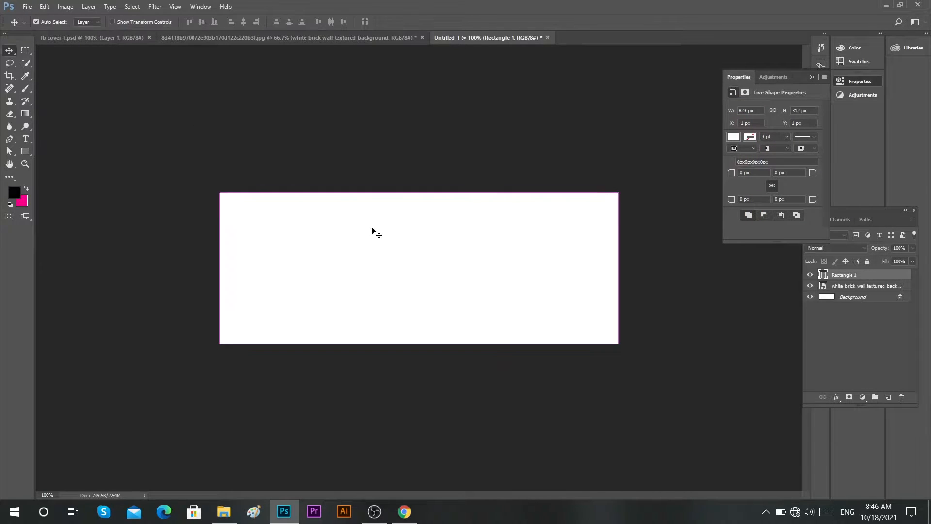
# Step: Fit the white rectangle to the canvas edges and set its layer opacity to 80%
pyautogui.hotkey('ctrl', 't')
pyautogui.moveTo(419, 192); pyautogui.dragTo(419, 192)
pyautogui.moveTo(220, 268); pyautogui.dragTo(222, 266)
pyautogui.moveTo(616, 267); pyautogui.dragTo(613, 266)
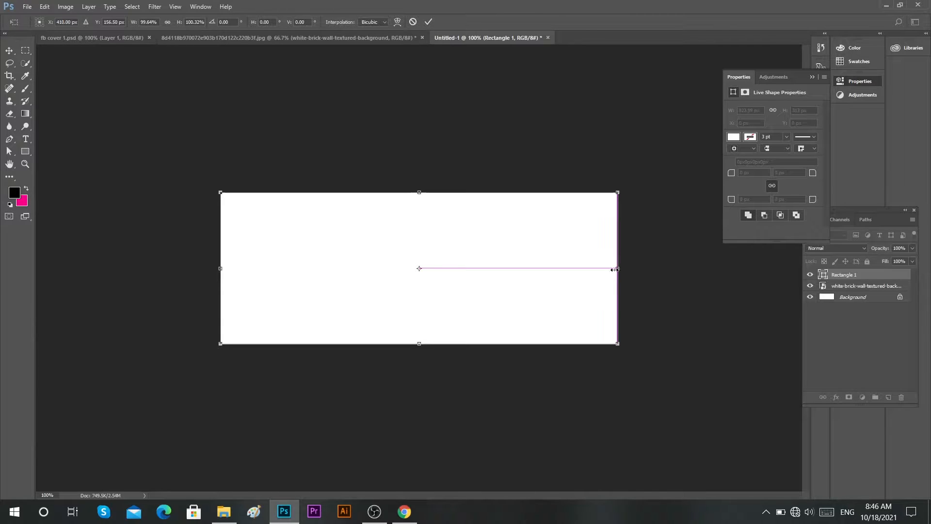
pyautogui.moveTo(419, 344); pyautogui.dragTo(419, 342)
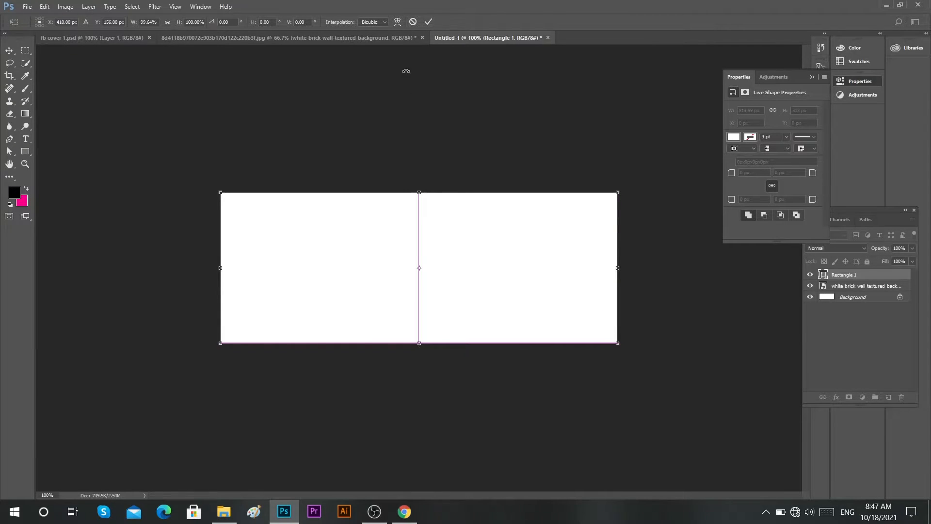
pyautogui.click(428, 22)
pyautogui.click(813, 77)
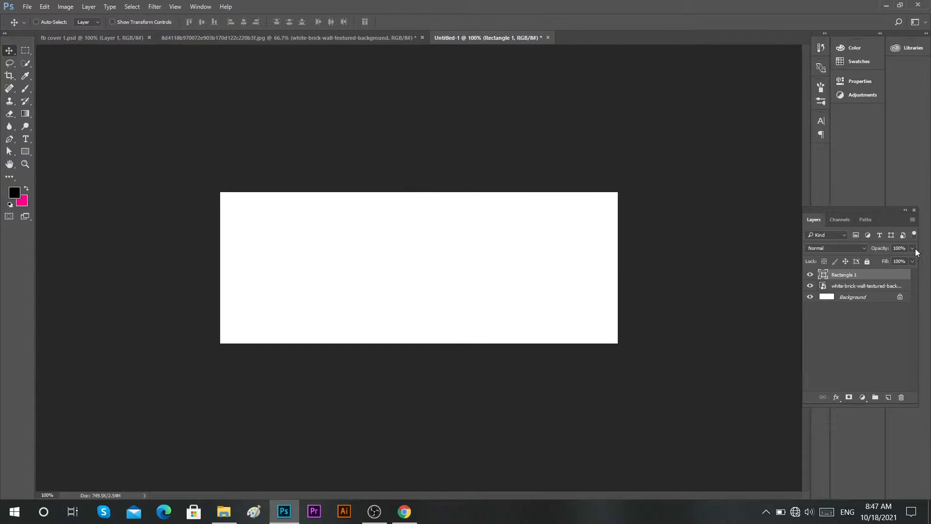
pyautogui.write('80')
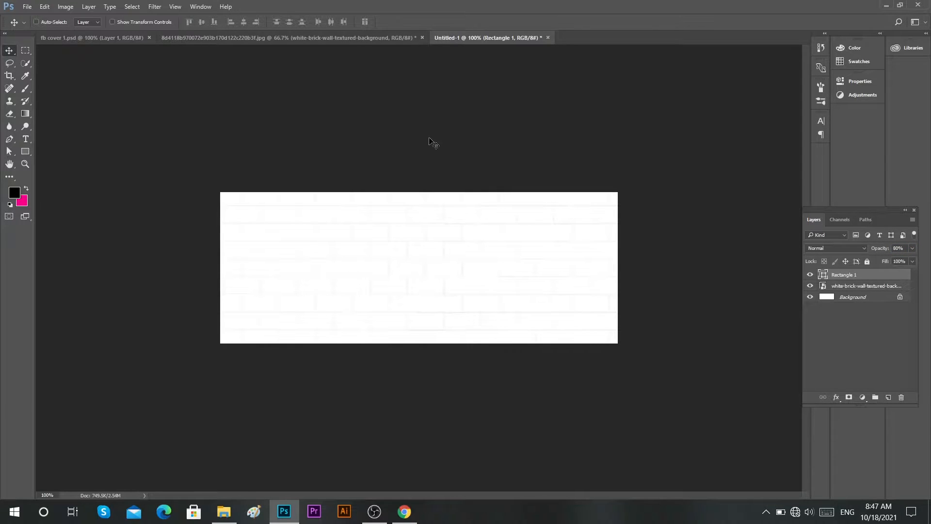
# Step: Draw a circle about 276 px in diameter over the canvas's lower-right corner and remove its fill
pyautogui.rightClick(31, 151)
pyautogui.click(58, 170)
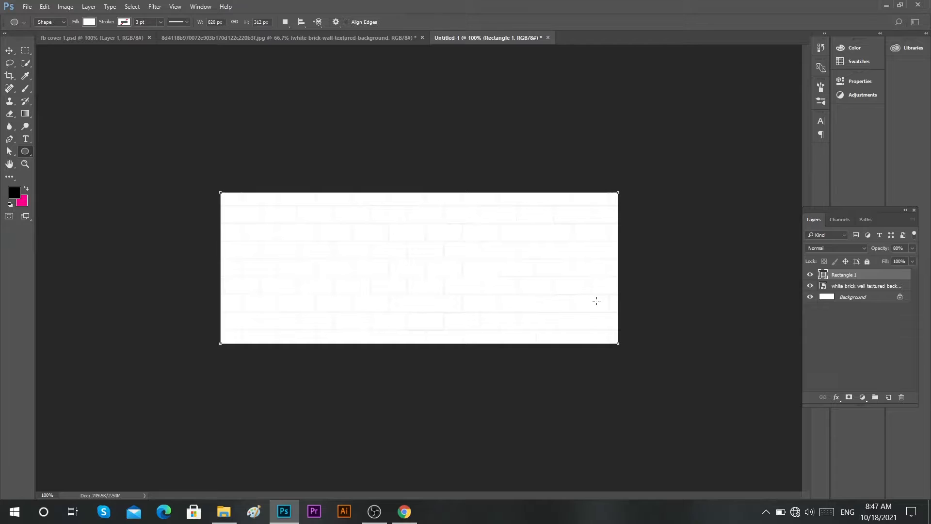
pyautogui.moveTo(570, 302); pyautogui.dragTo(660, 368)
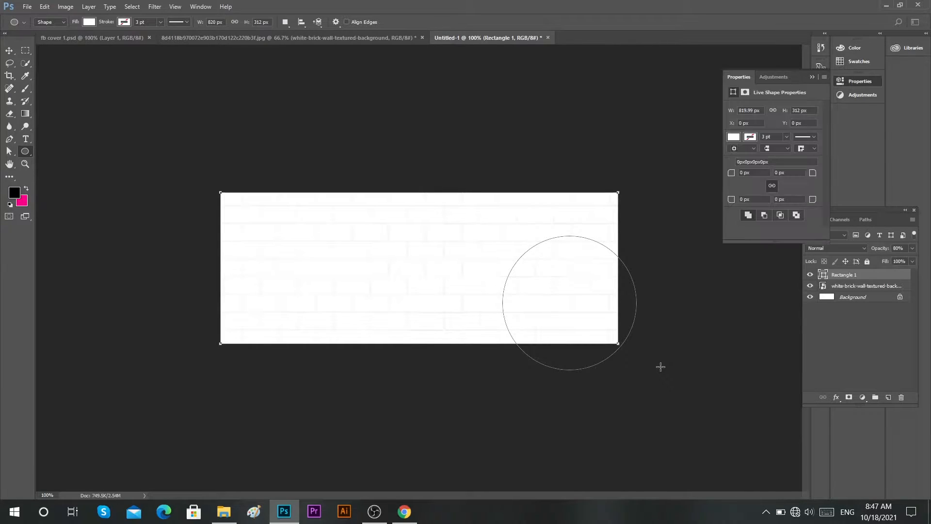
pyautogui.click(90, 22)
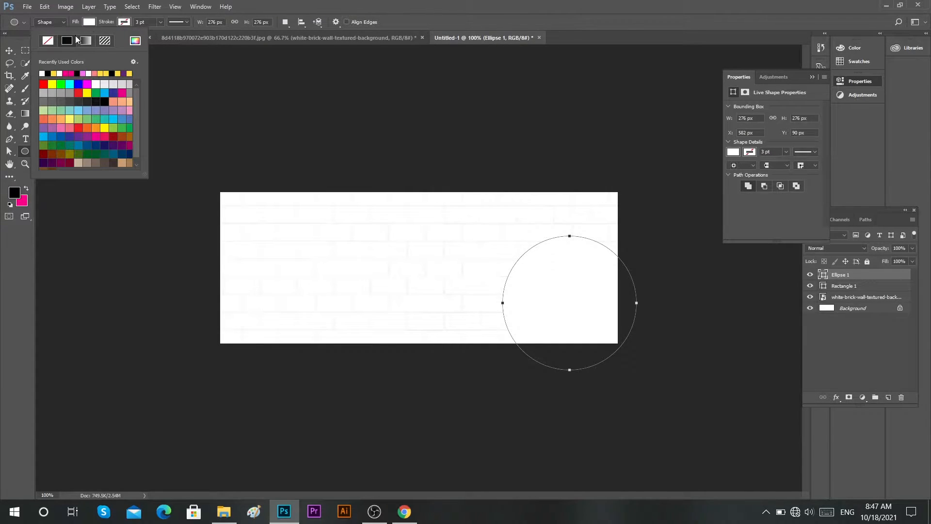
pyautogui.click(126, 22)
# Step: Give the circle a black 4 pt stroke and shift it further off the canvas's lower-right corner
pyautogui.click(125, 22)
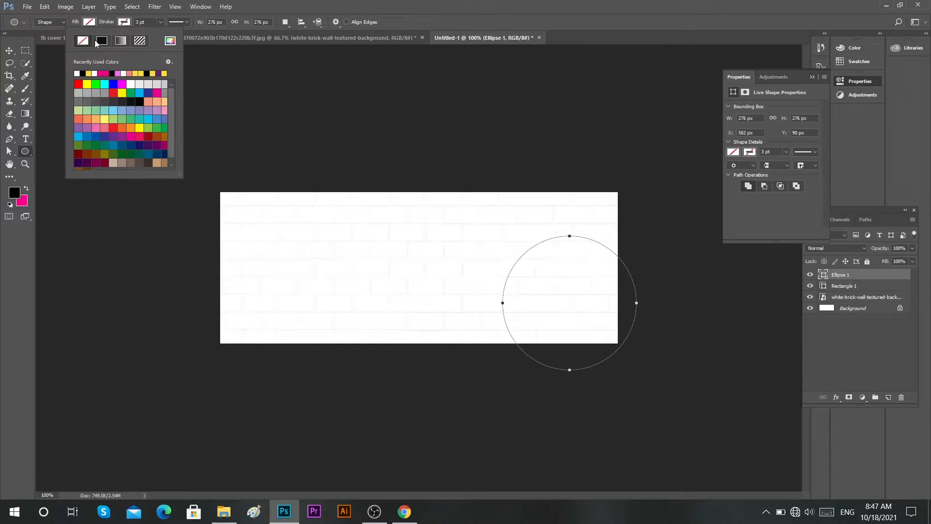
pyautogui.click(169, 41)
pyautogui.click(626, 236)
pyautogui.click(824, 111)
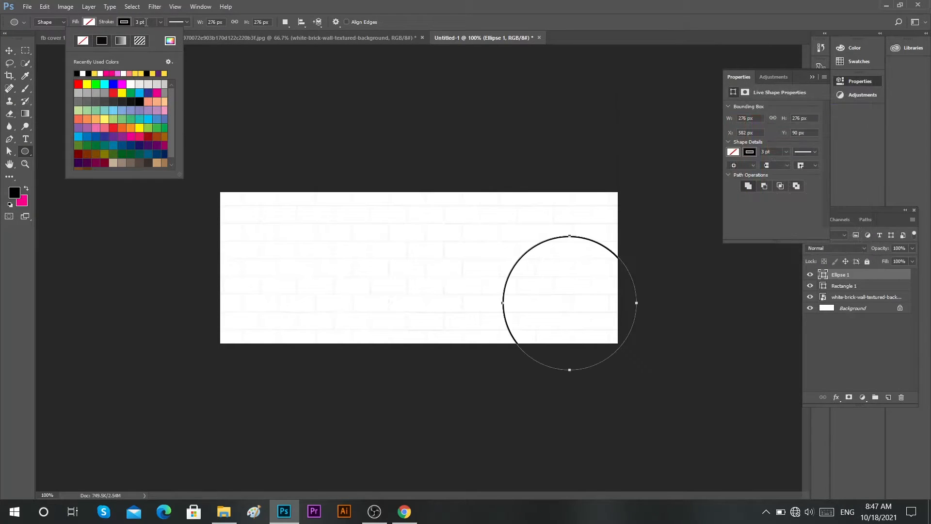
pyautogui.moveTo(147, 22); pyautogui.dragTo(137, 21)
pyautogui.write('4')
pyautogui.press('Return')
pyautogui.click(8, 51)
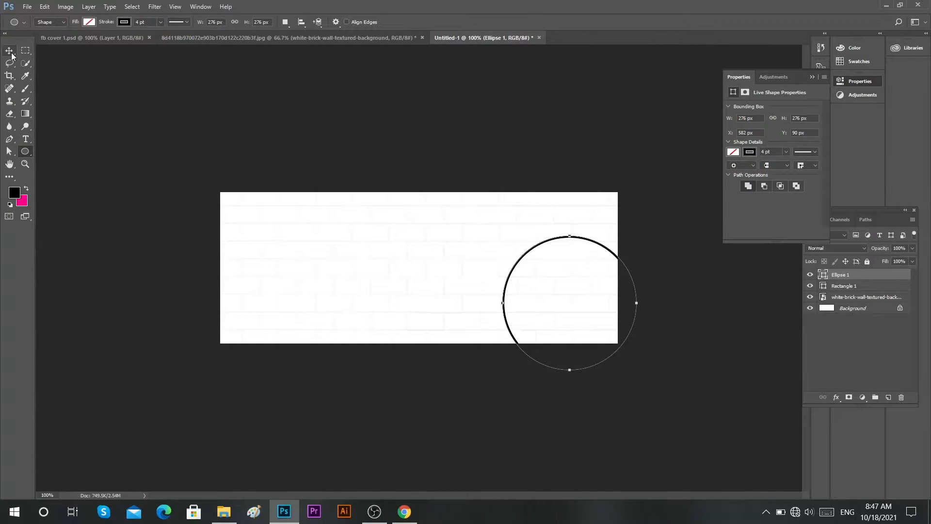
pyautogui.moveTo(559, 278); pyautogui.dragTo(585, 305)
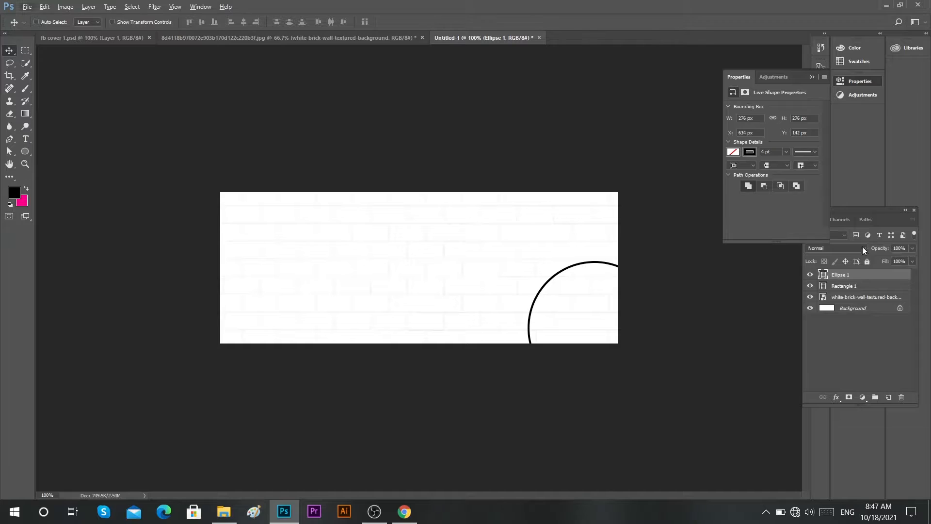
# Step: Duplicate the ring layer and place the copy against the canvas's top and left edges
pyautogui.rightClick(863, 274)
pyautogui.click(757, 127)
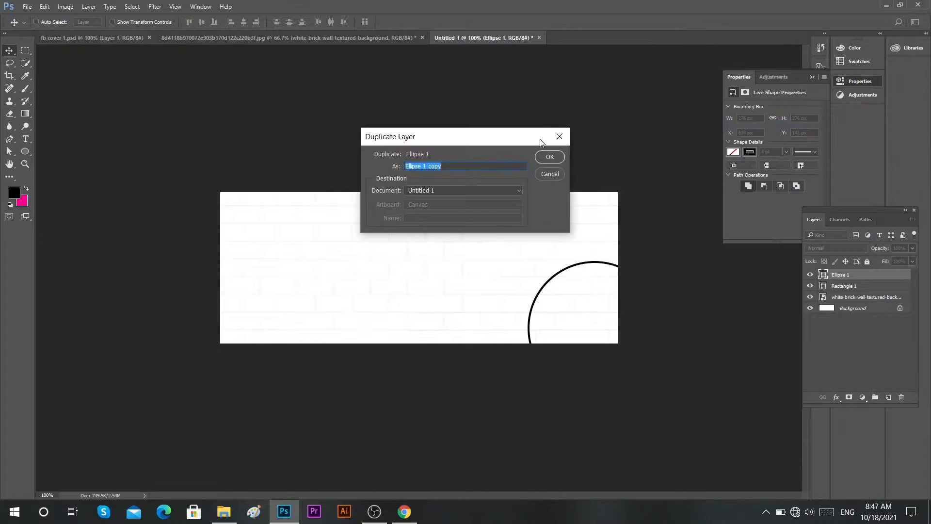
pyautogui.click(549, 156)
pyautogui.moveTo(557, 262); pyautogui.dragTo(252, 205)
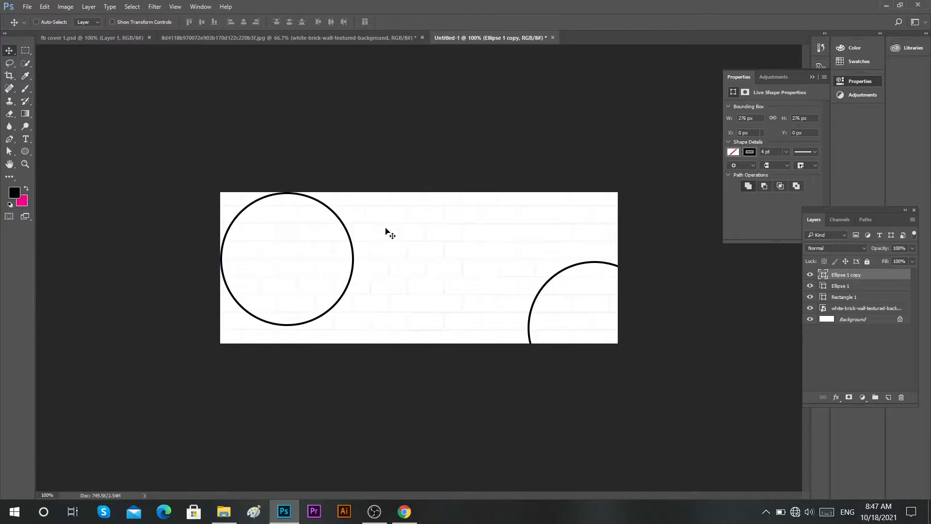
# Step: Shrink the ring copy to about 58%, centre it on the canvas's upper-left corner and enlarge it there by about 121%
pyautogui.hotkey('ctrl', 't')
pyautogui.moveTo(353, 325); pyautogui.dragTo(326, 297)
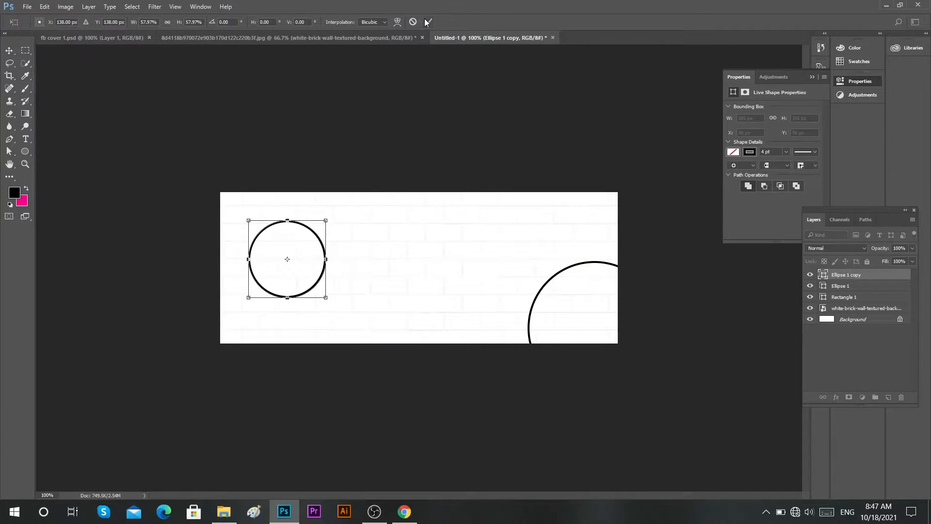
pyautogui.click(427, 22)
pyautogui.moveTo(316, 260); pyautogui.dragTo(267, 239)
pyautogui.hotkey('ctrl', 't')
pyautogui.click(429, 22)
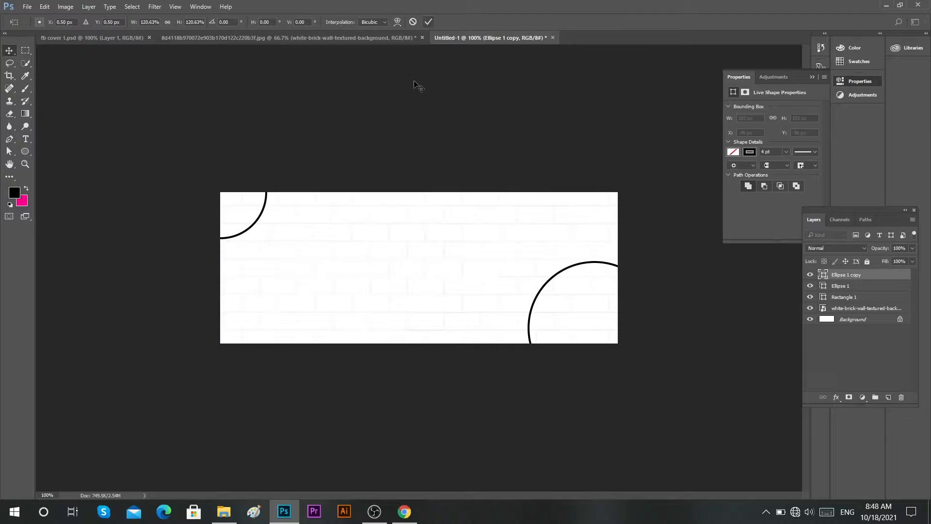
# Step: Bring the pink headphones from the image document into the banner, scaled down and tilted over the lower-right ring
pyautogui.click(347, 38)
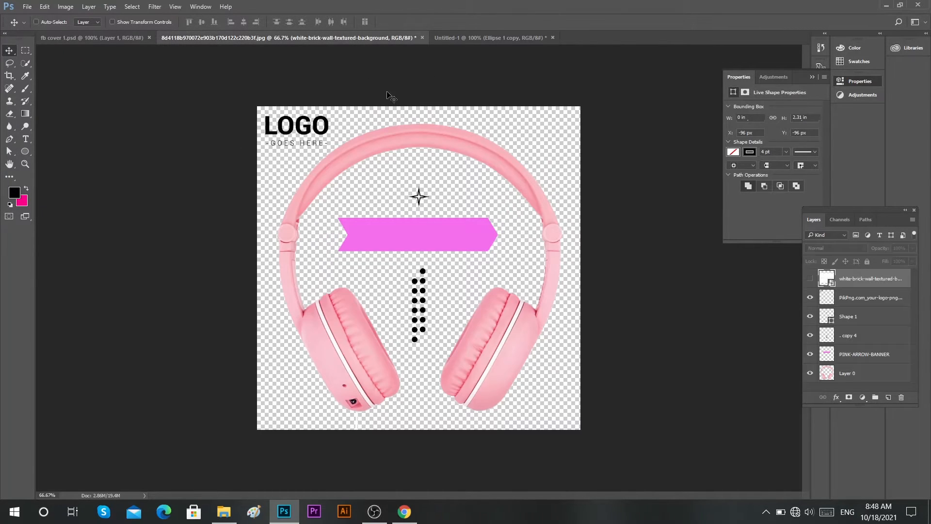
pyautogui.keyDown('ctrl'); pyautogui.click(523, 188); pyautogui.keyUp('ctrl')
pyautogui.moveTo(526, 189); pyautogui.dragTo(547, 242)
pyautogui.hotkey('ctrl', 't')
pyautogui.moveTo(624, 146); pyautogui.dragTo(467, 299)
pyautogui.moveTo(435, 345); pyautogui.dragTo(561, 231)
pyautogui.moveTo(594, 337); pyautogui.dragTo(592, 289)
pyautogui.click(428, 22)
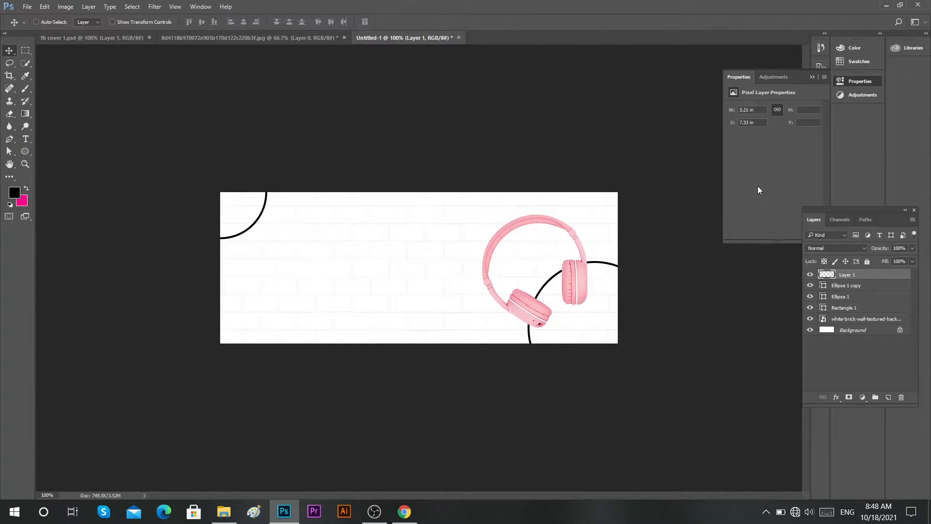
# Step: Duplicate the headphones layer within the banner document
pyautogui.rightClick(871, 275)
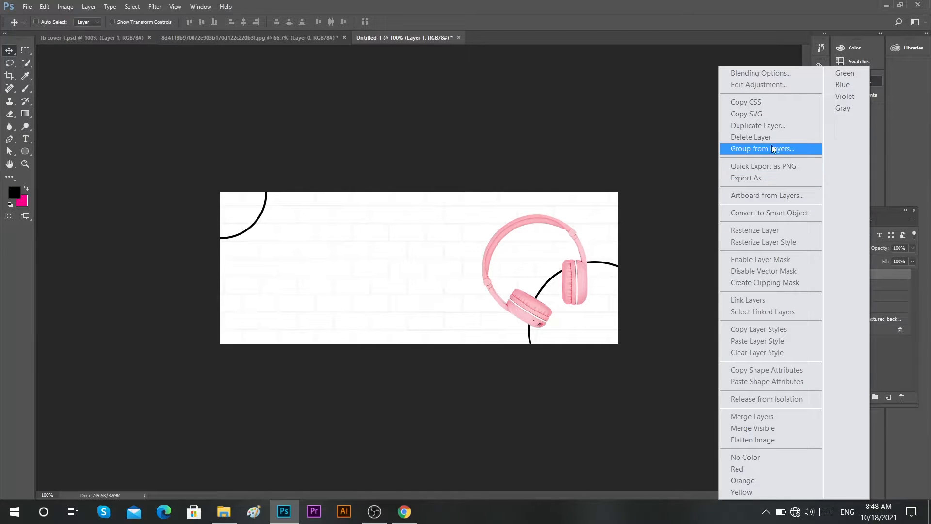
pyautogui.click(772, 125)
pyautogui.click(558, 160)
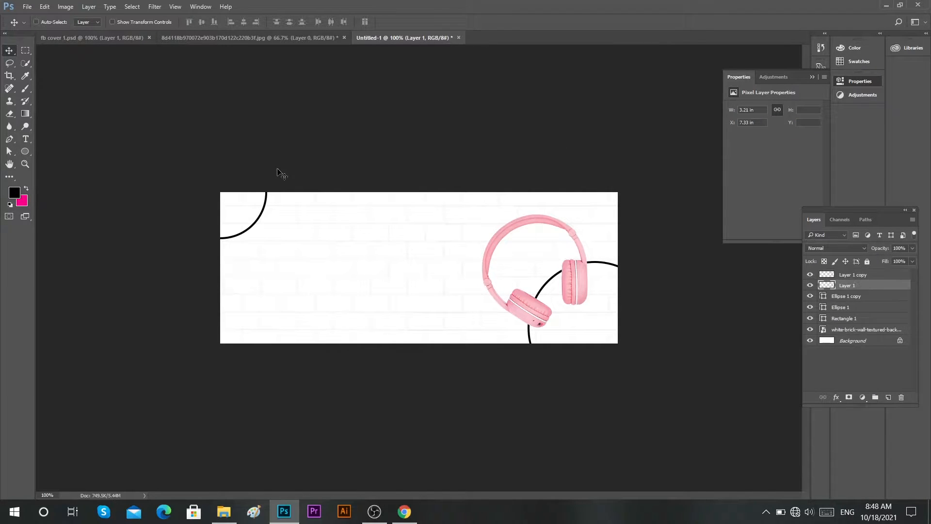
pyautogui.keyDown('ctrl'); pyautogui.click(823, 286); pyautogui.keyUp('ctrl')
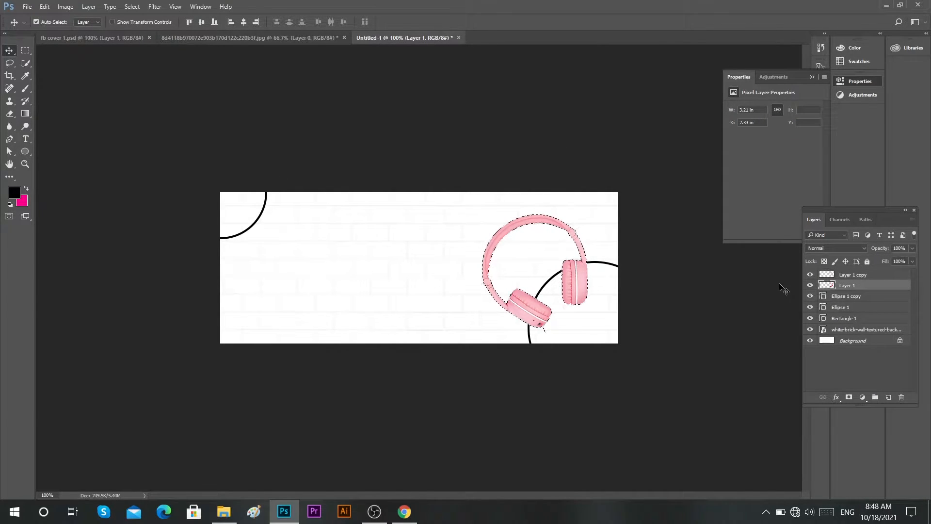
pyautogui.hotkey('ctrl', 'd')
pyautogui.hotkey('ctrl', 'shift', 'BackSpace')
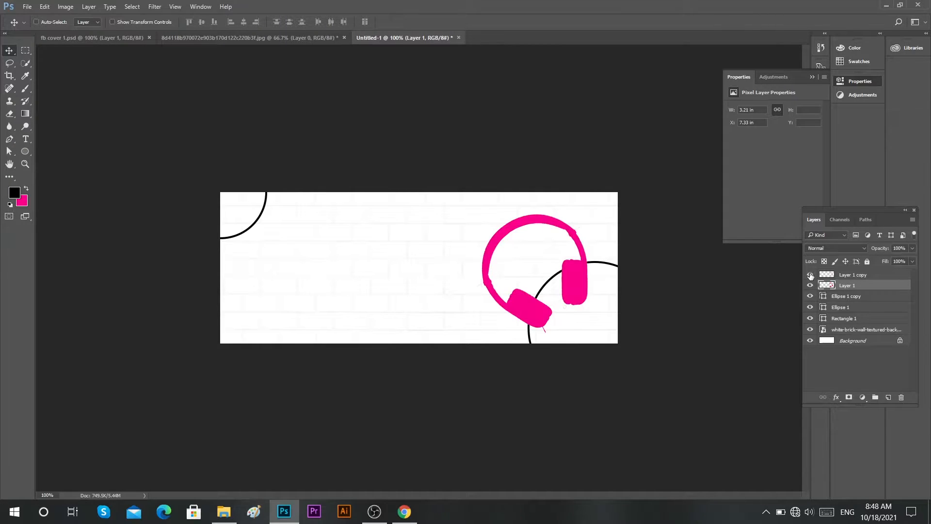
pyautogui.hotkey('ctrl', 'z')
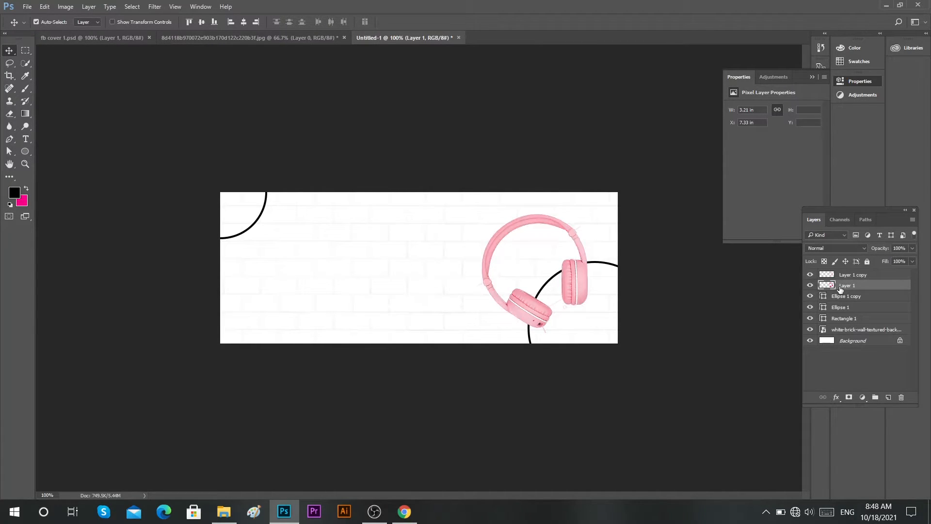
# Step: Fill the headphones' silhouette on Layer 1 with black and apply a Gaussian Blur with a 12.5 pixel radius as a shadow
pyautogui.keyDown('ctrl'); pyautogui.click(834, 287); pyautogui.keyUp('ctrl')
pyautogui.click(809, 275)
pyautogui.click(809, 275)
pyautogui.click(154, 7)
pyautogui.moveTo(194, 139)
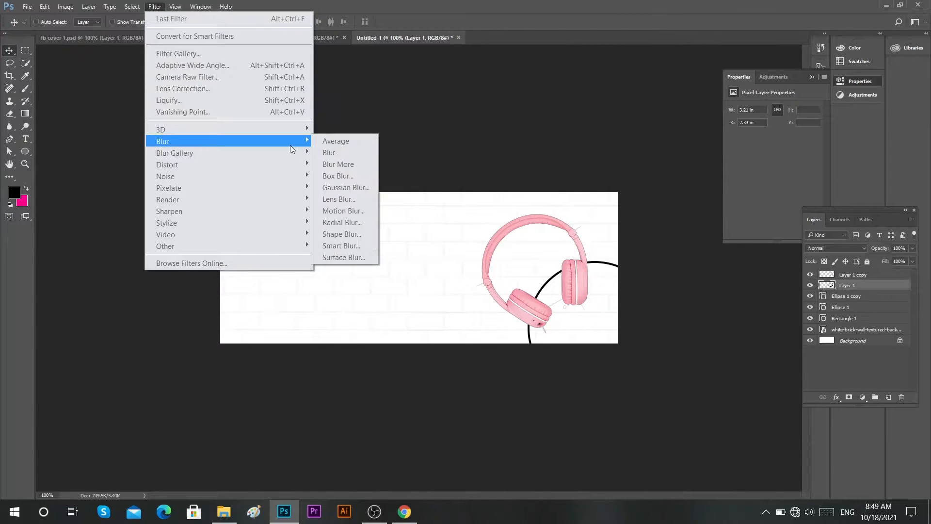
pyautogui.click(356, 186)
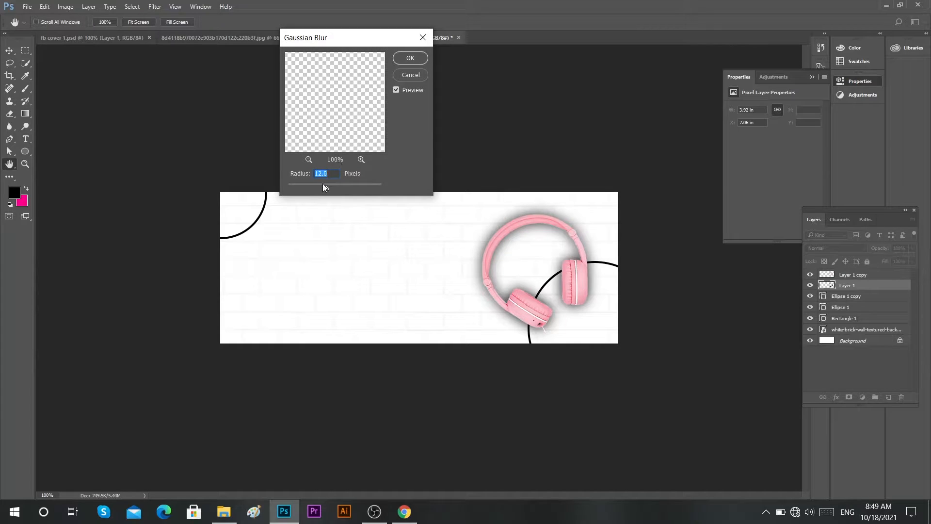
pyautogui.moveTo(324, 189)
pyautogui.mouseDown()
pyautogui.moveTo(382, 183)
pyautogui.moveTo(311, 185)
pyautogui.moveTo(329, 186)
pyautogui.mouseUp()
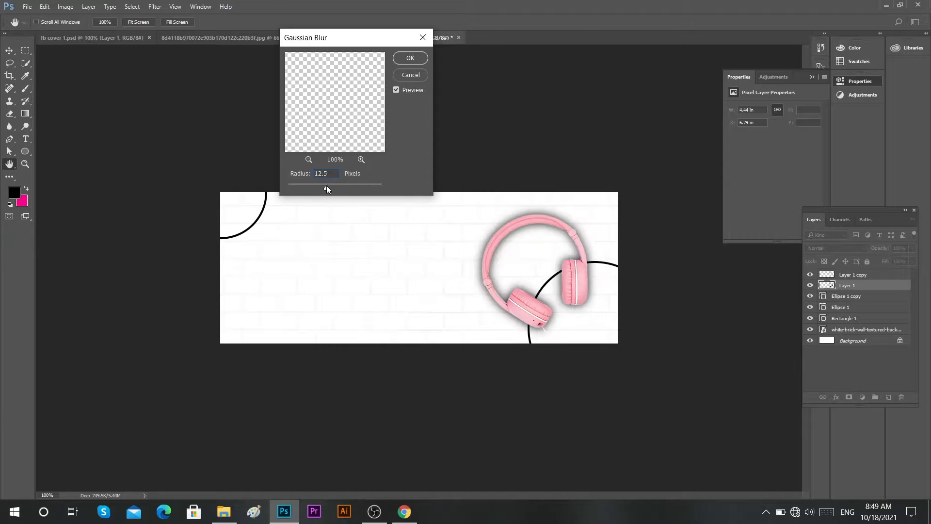
pyautogui.click(410, 58)
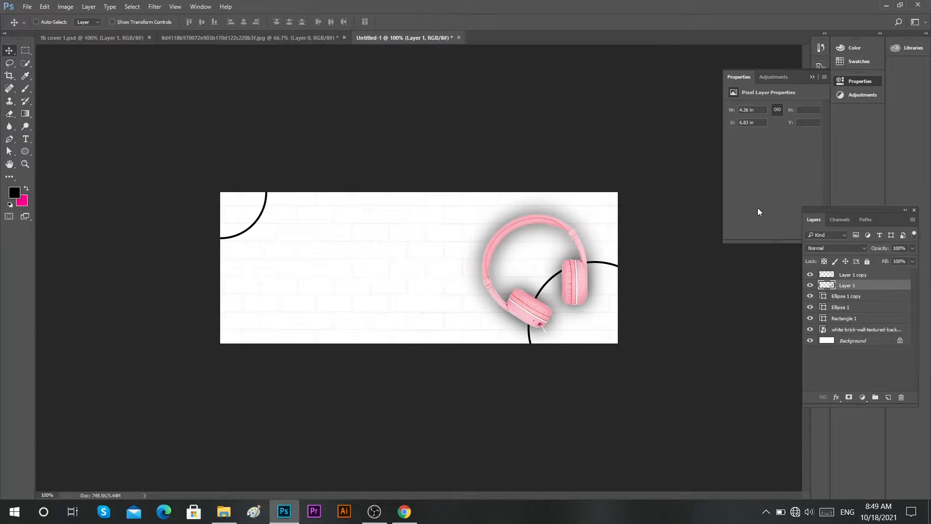
# Step: Duplicate the blurred shadow layer with the copy at 60% opacity, and stack Layer 1 above that copy
pyautogui.hotkey('ctrl', 'j')
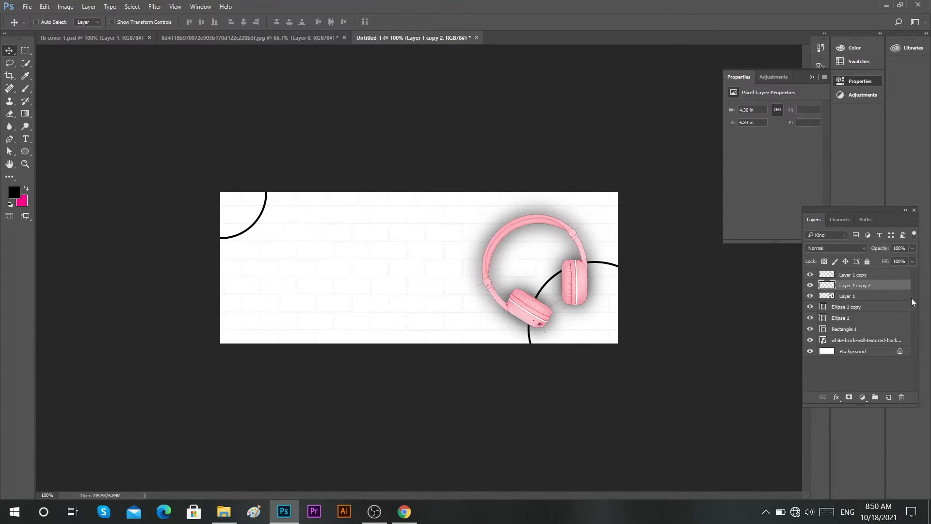
pyautogui.press('6')
pyautogui.click(853, 298)
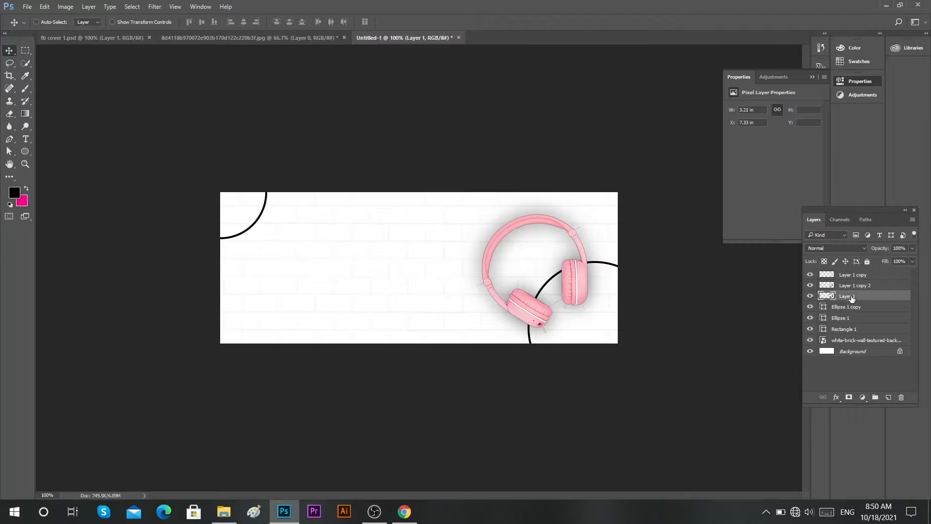
pyautogui.moveTo(862, 298); pyautogui.dragTo(862, 285)
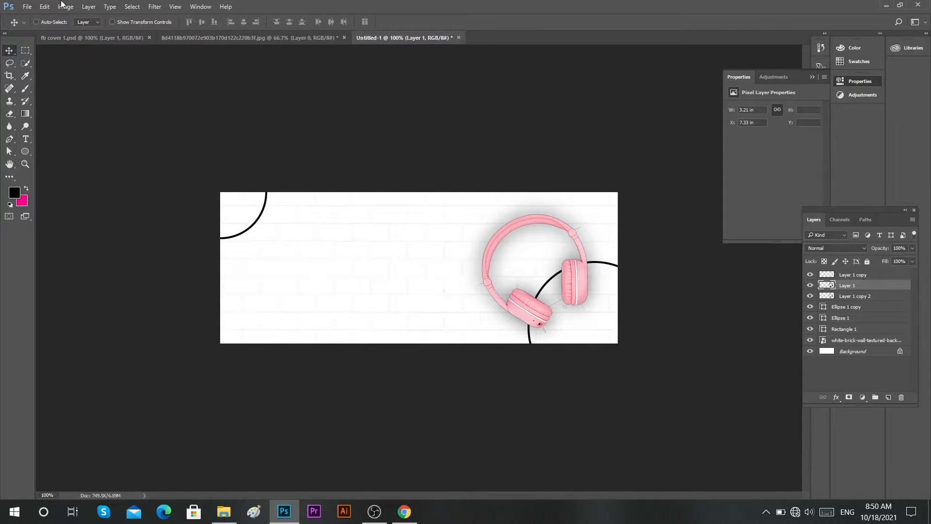
# Step: Apply a smaller Gaussian Blur to the headphones' shadow on Layer 1 and lower that layer's opacity to 40%
pyautogui.click(155, 7)
pyautogui.moveTo(262, 141)
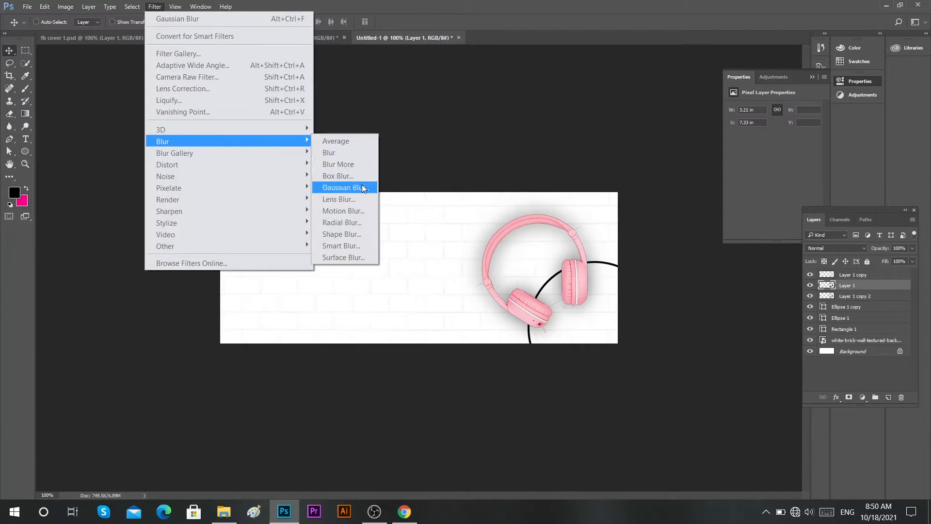
pyautogui.click(340, 185)
pyautogui.moveTo(314, 184)
pyautogui.mouseDown()
pyautogui.moveTo(301, 183)
pyautogui.moveTo(321, 186)
pyautogui.mouseUp()
pyautogui.click(313, 185)
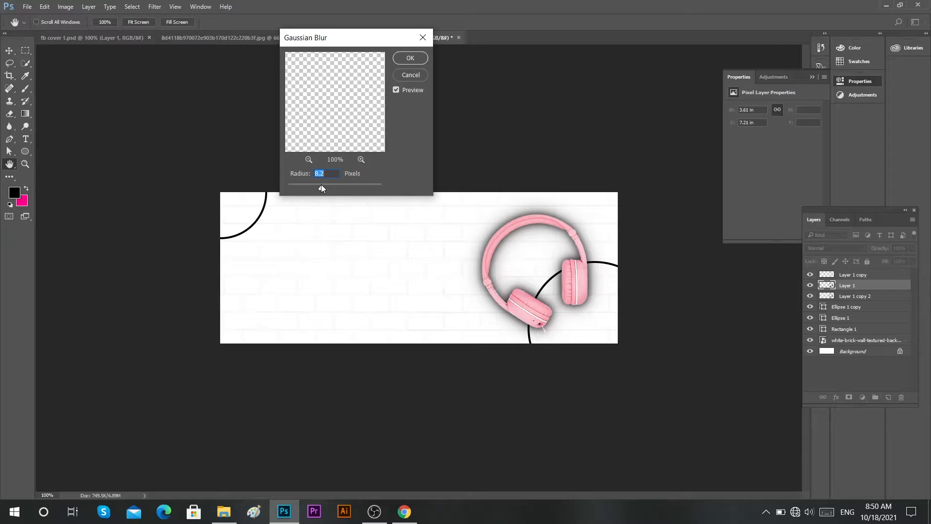
pyautogui.click(409, 57)
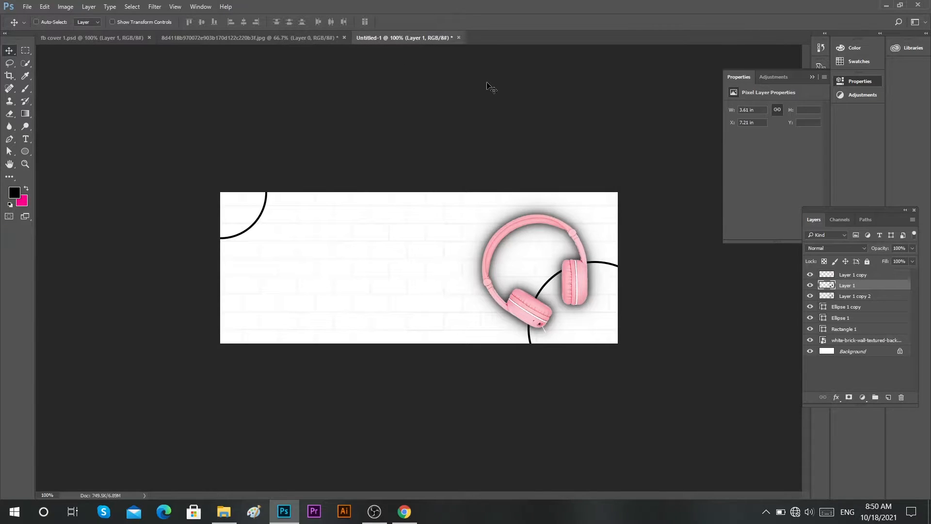
pyautogui.press('6')
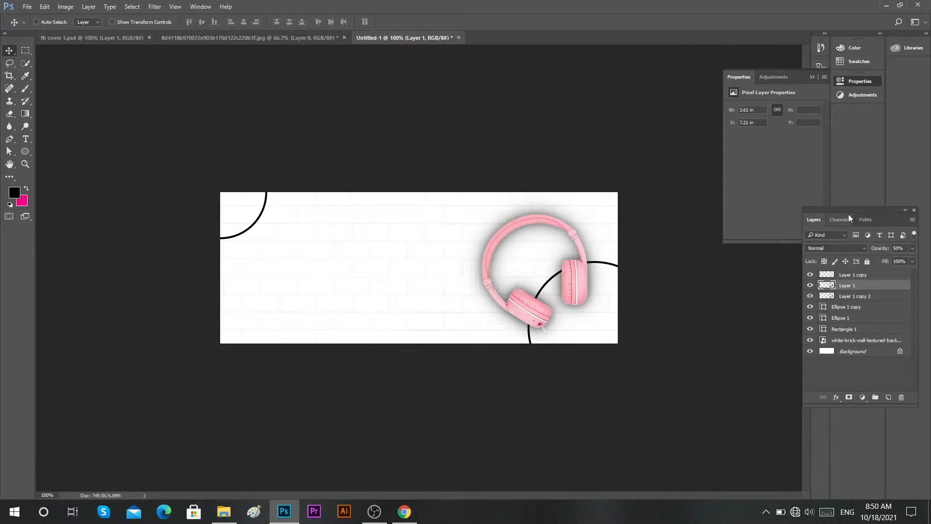
pyautogui.press('4')
# Step: Soften the outer headphones shadow on Layer 1 copy 2 with a large soft eraser at 3% flow
pyautogui.click(856, 298)
pyautogui.press('e')
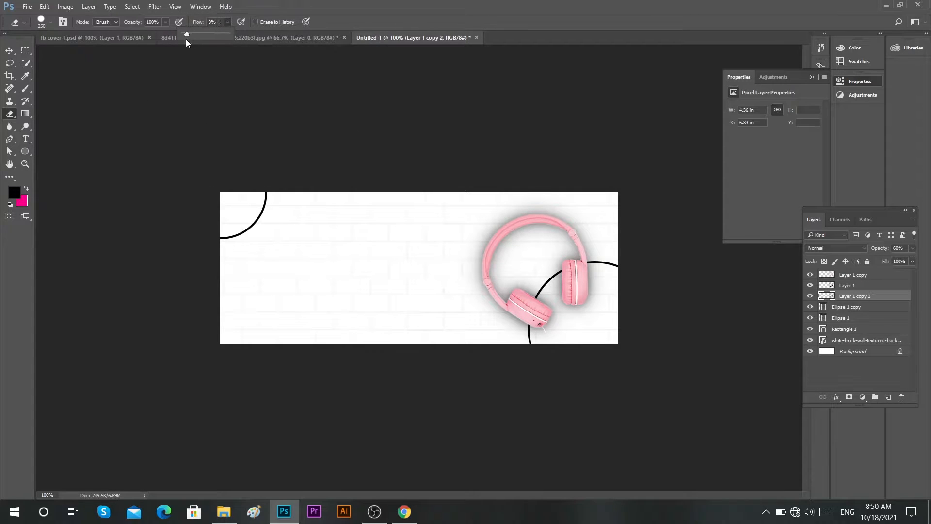
pyautogui.moveTo(185, 40); pyautogui.dragTo(184, 41)
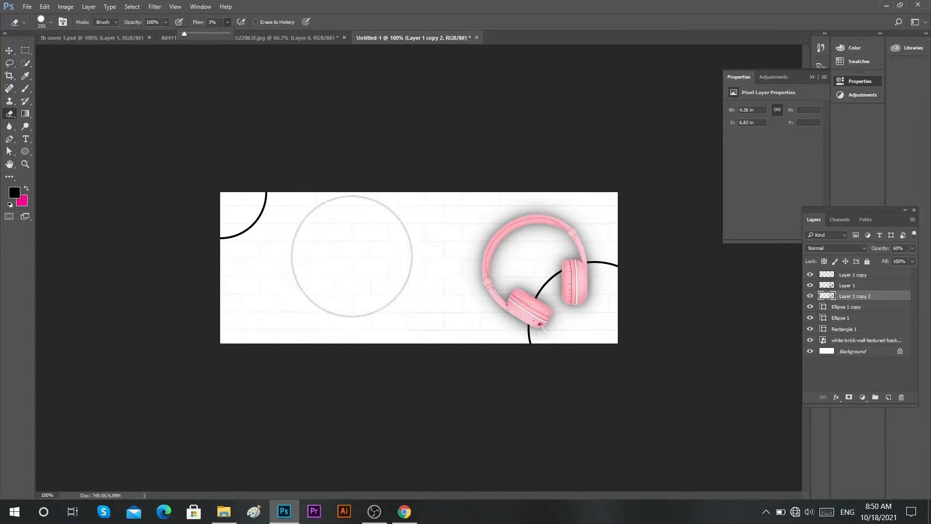
pyautogui.moveTo(334, 295); pyautogui.dragTo(353, 294)
pyautogui.moveTo(573, 257); pyautogui.dragTo(709, 172)
pyautogui.hotkey('ctrl', 'z')
pyautogui.moveTo(299, 267)
pyautogui.mouseDown()
pyautogui.moveTo(314, 260)
pyautogui.moveTo(167, 242)
pyautogui.moveTo(237, 63)
pyautogui.moveTo(237, 4)
pyautogui.mouseUp()
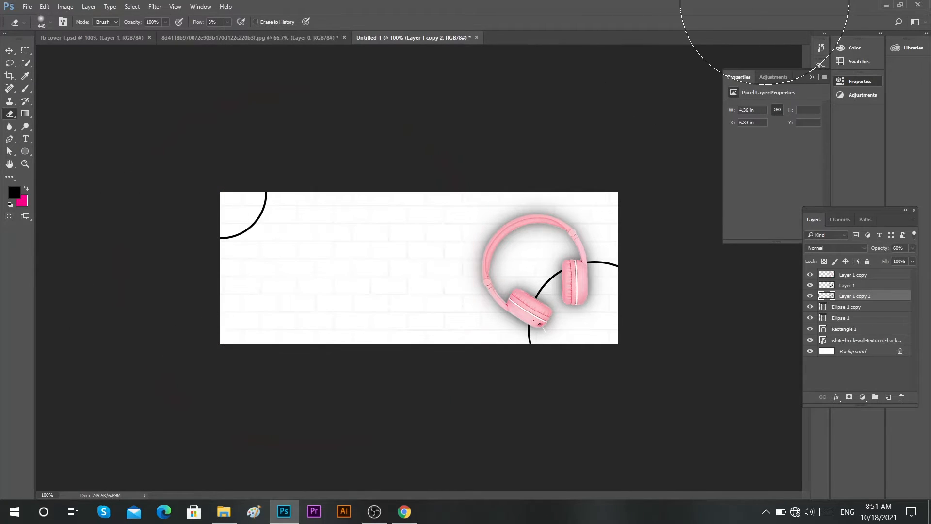
pyautogui.moveTo(186, 372); pyautogui.dragTo(808, 26)
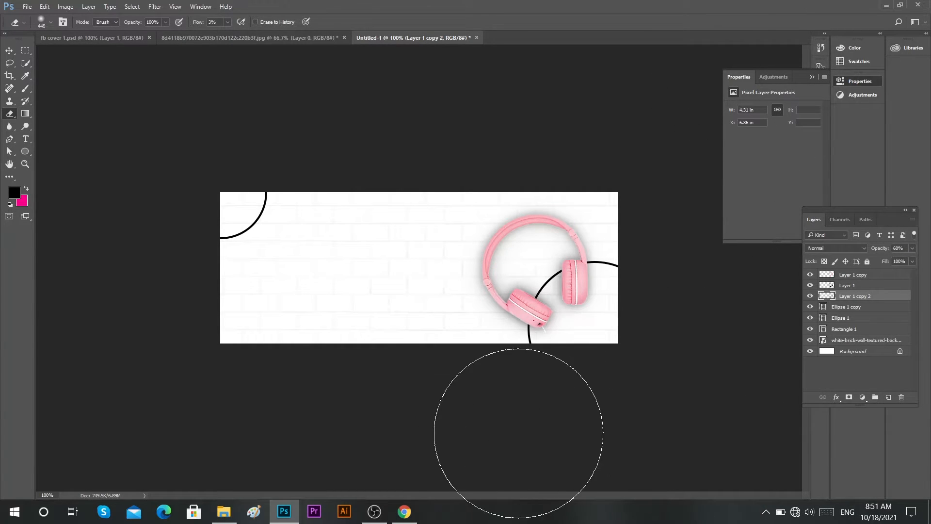
pyautogui.press('v')
# Step: Bring the logo from the image document above the headphones layer, scaled to about 1 in wide inside the upper-left ring
pyautogui.click(855, 275)
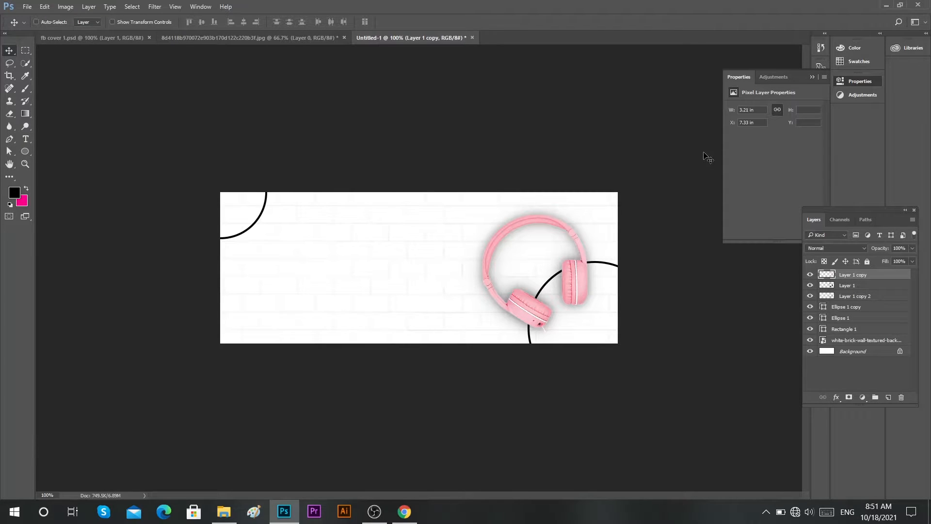
pyautogui.click(247, 38)
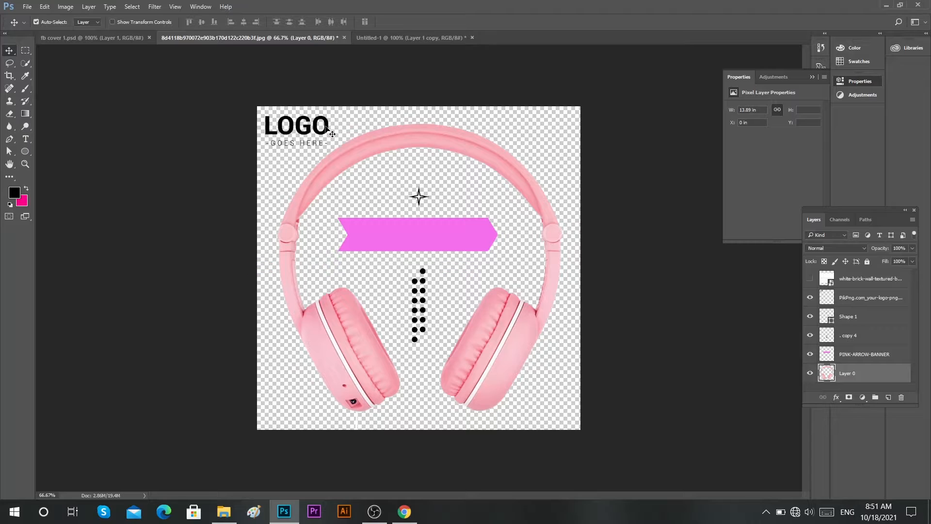
pyautogui.moveTo(330, 131); pyautogui.dragTo(258, 210)
pyautogui.hotkey('ctrl', 't')
pyautogui.hotkey('ctrl', '+')
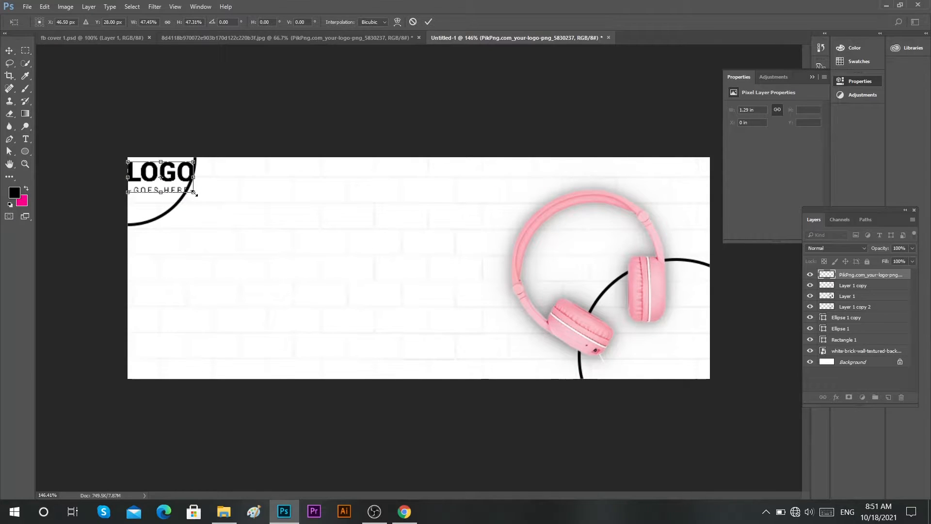
pyautogui.moveTo(196, 194); pyautogui.dragTo(187, 212)
pyautogui.click(428, 21)
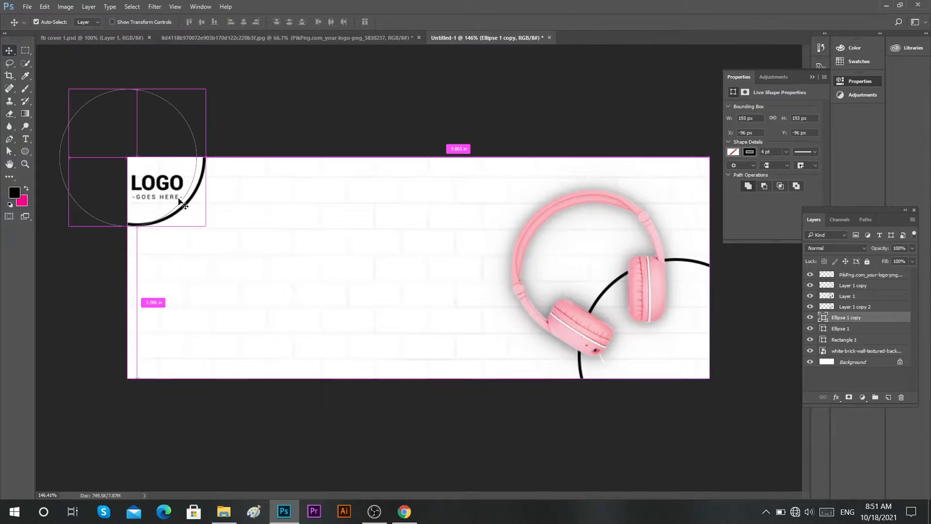
# Step: Shift the upper-left ring slightly right and down so it curves clear of the logo, keeping the logo in place
pyautogui.hotkey('ctrl', 'z')
pyautogui.moveTo(170, 179); pyautogui.dragTo(334, 236)
pyautogui.hotkey('ctrl', 'z')
pyautogui.press('ctrl')
pyautogui.hotkey('ctrl', '1')
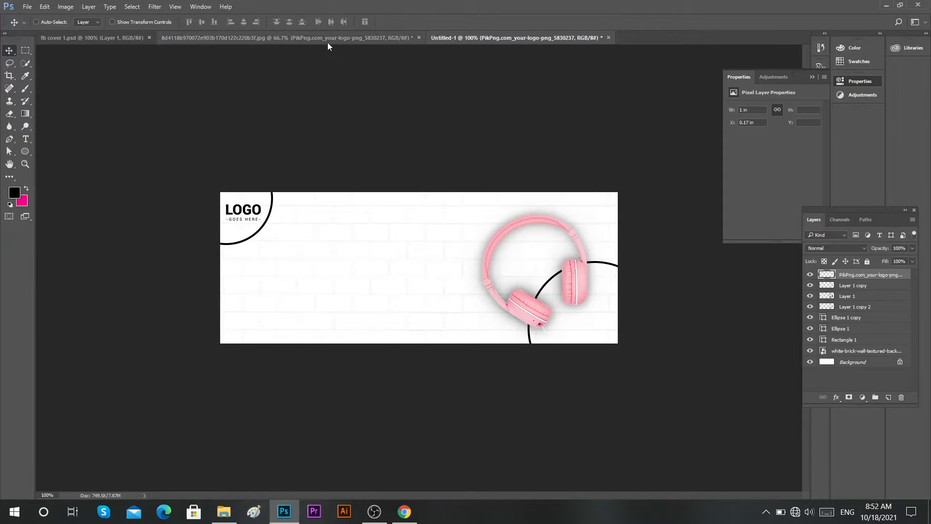
# Step: Bring the pink arrow banner from the image document into the cover, scaled to about 49% width and 83% height
pyautogui.click(339, 38)
pyautogui.press('ctrl')
pyautogui.moveTo(446, 239); pyautogui.dragTo(395, 258)
pyautogui.hotkey('ctrl', 't')
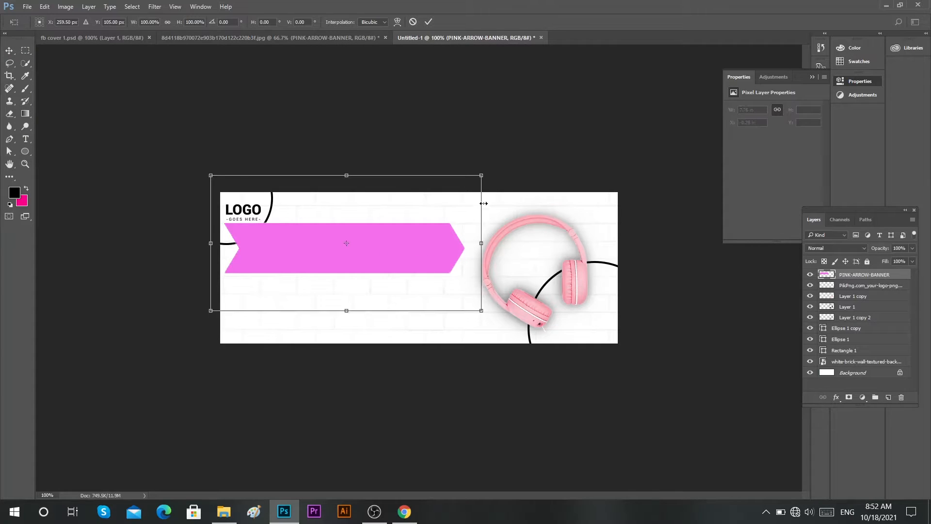
pyautogui.moveTo(482, 241); pyautogui.dragTo(428, 242)
pyautogui.moveTo(426, 175); pyautogui.dragTo(412, 187)
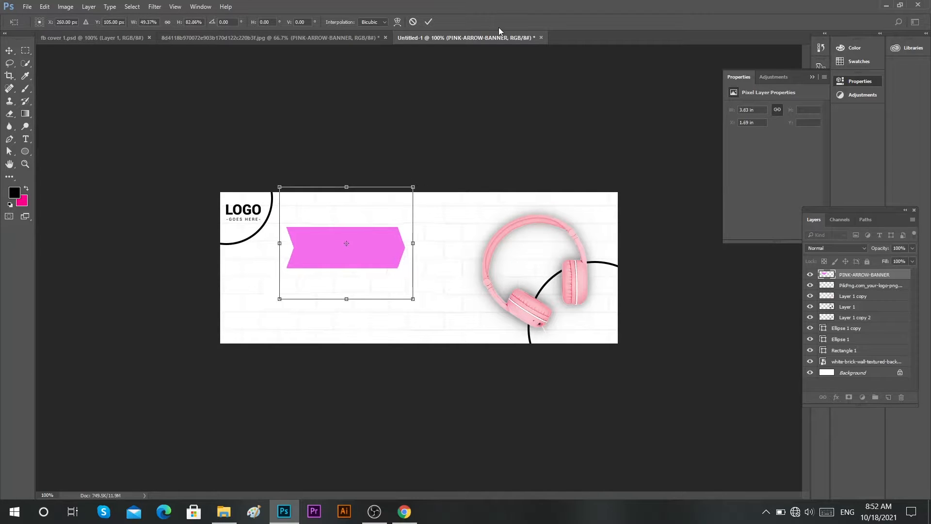
pyautogui.press('Return')
# Step: Move the arrow banner closer to the logo, shrink it slightly to about 3.75 in wide, and nudge it up
pyautogui.moveTo(357, 260); pyautogui.dragTo(346, 260)
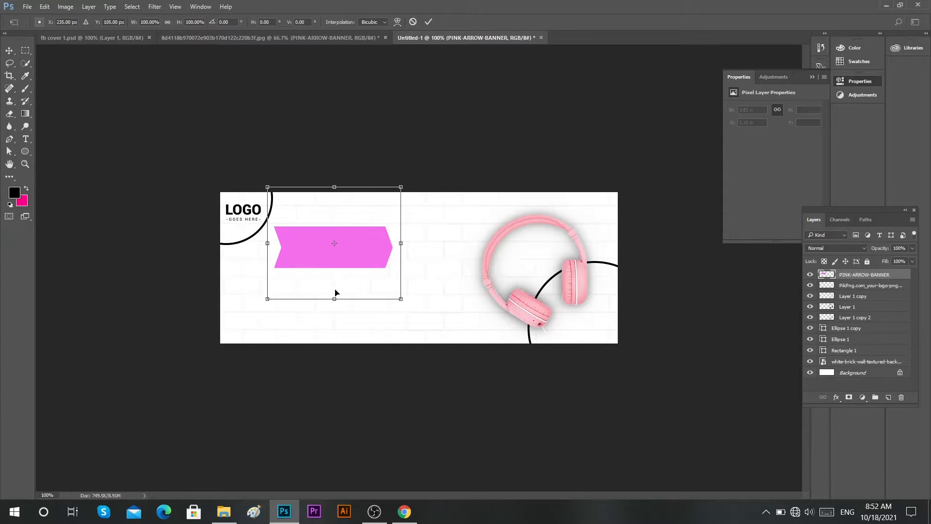
pyautogui.moveTo(336, 297); pyautogui.dragTo(335, 289)
pyautogui.moveTo(401, 190); pyautogui.dragTo(400, 190)
pyautogui.click(429, 22)
pyautogui.scroll(3, 301, 254)
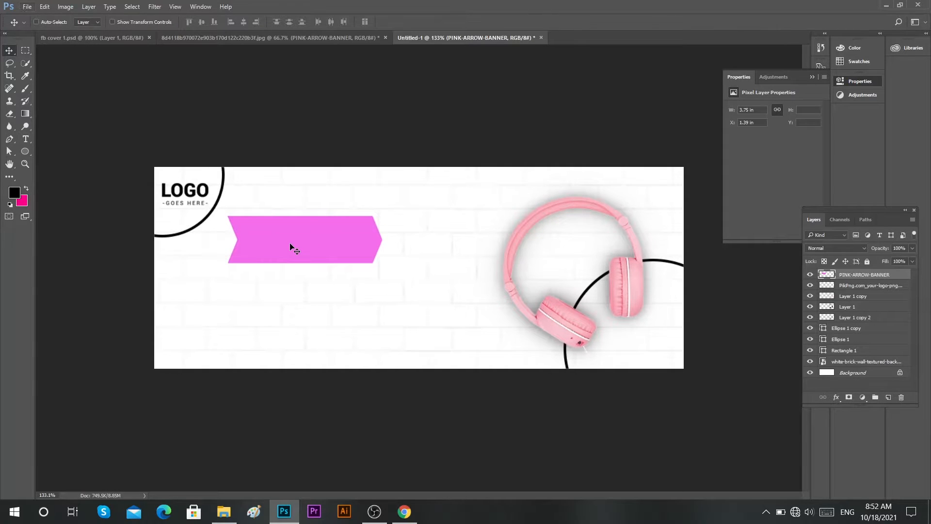
pyautogui.moveTo(290, 243); pyautogui.dragTo(292, 240)
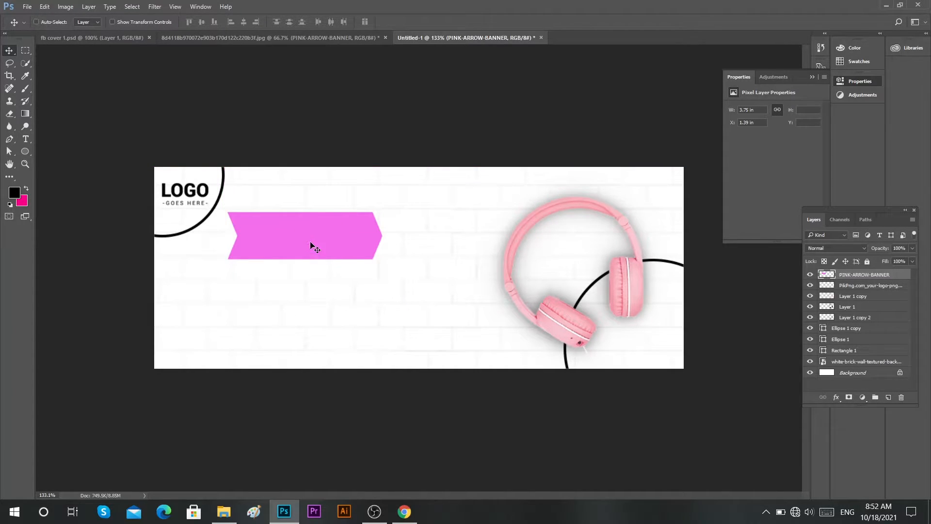
# Step: Fill the arrow banner's shape with the deep pink background color
pyautogui.keyDown('ctrl'); pyautogui.click(823, 275); pyautogui.keyUp('ctrl')
pyautogui.hotkey('alt', 'BackSpace')
pyautogui.hotkey('ctrl', 'z')
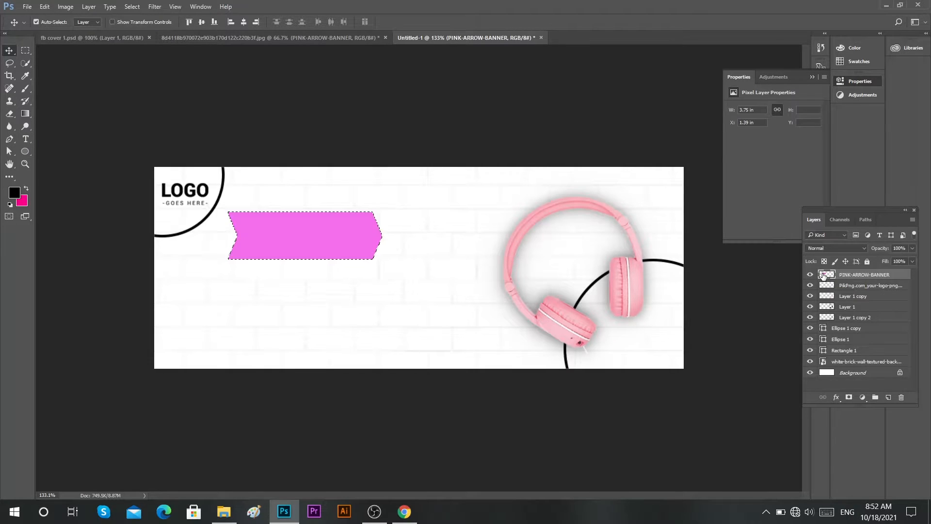
pyautogui.hotkey('ctrl', 'BackSpace')
pyautogui.hotkey('ctrl', 'd')
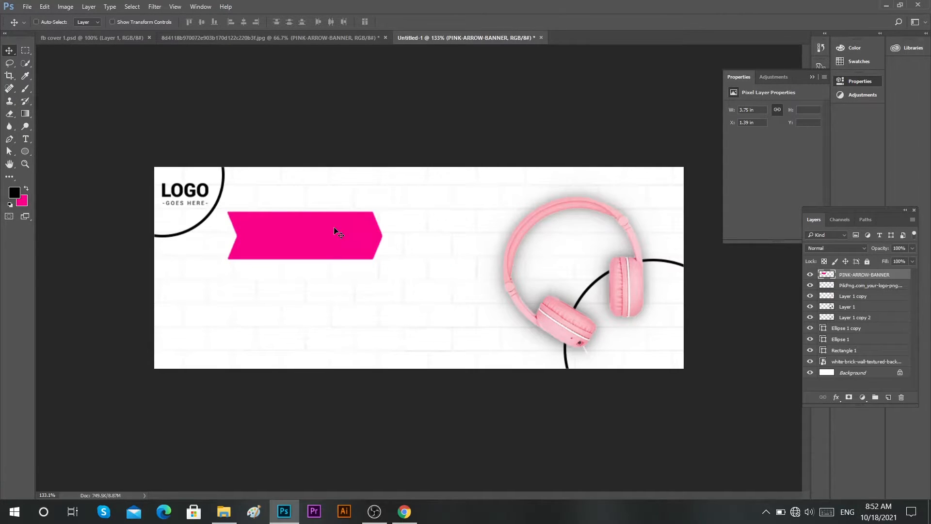
# Step: Duplicate the arrow banner layer and place the copy directly below the original
pyautogui.rightClick(852, 274)
pyautogui.click(732, 125)
pyautogui.click(546, 156)
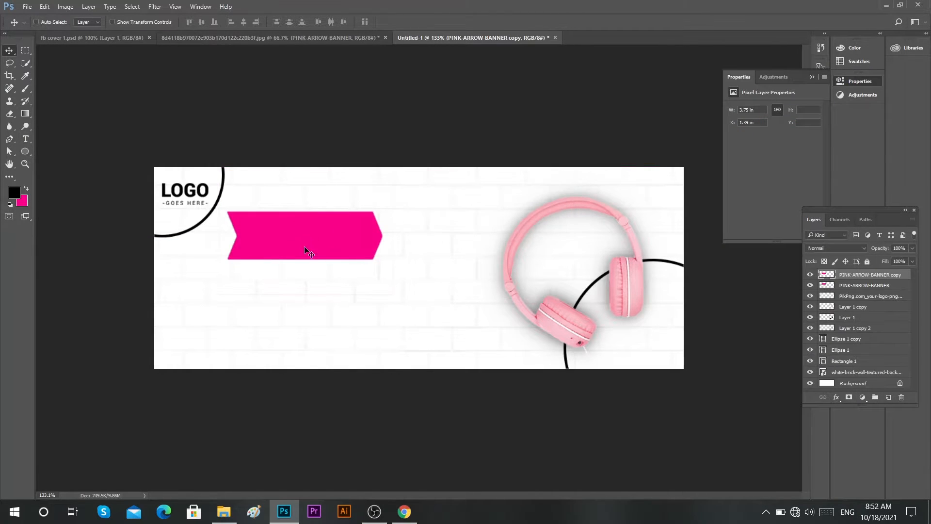
pyautogui.moveTo(323, 260); pyautogui.dragTo(324, 300)
# Step: Flip the lower arrow banner horizontally, scale it to about 72%, and place it just beneath the upper one
pyautogui.hotkey('ctrl', 't')
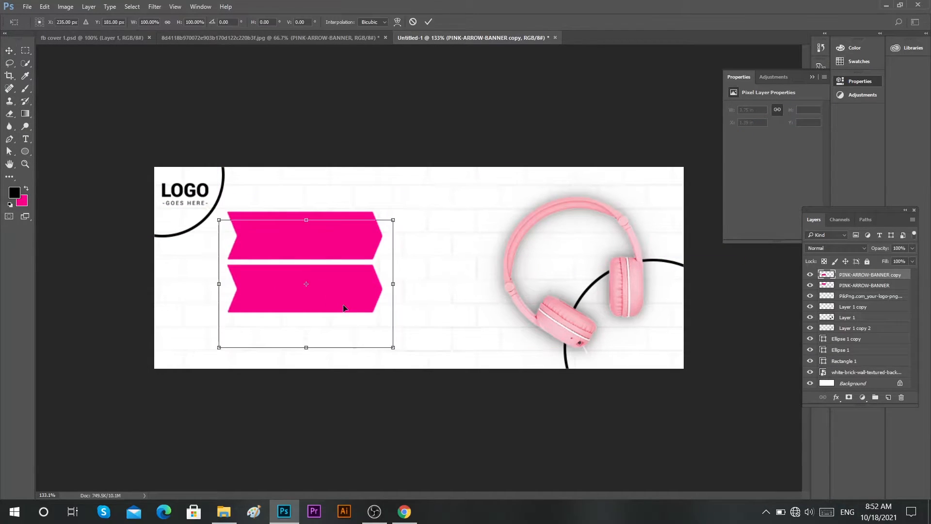
pyautogui.rightClick(344, 306)
pyautogui.click(400, 463)
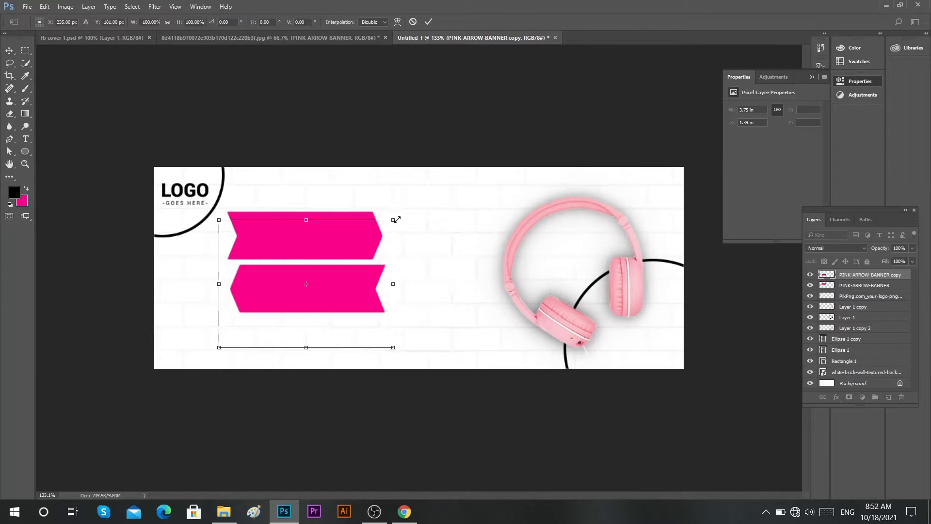
pyautogui.moveTo(395, 219); pyautogui.dragTo(371, 238)
pyautogui.moveTo(342, 281)
pyautogui.mouseDown()
pyautogui.moveTo(353, 284)
pyautogui.moveTo(349, 276)
pyautogui.mouseUp()
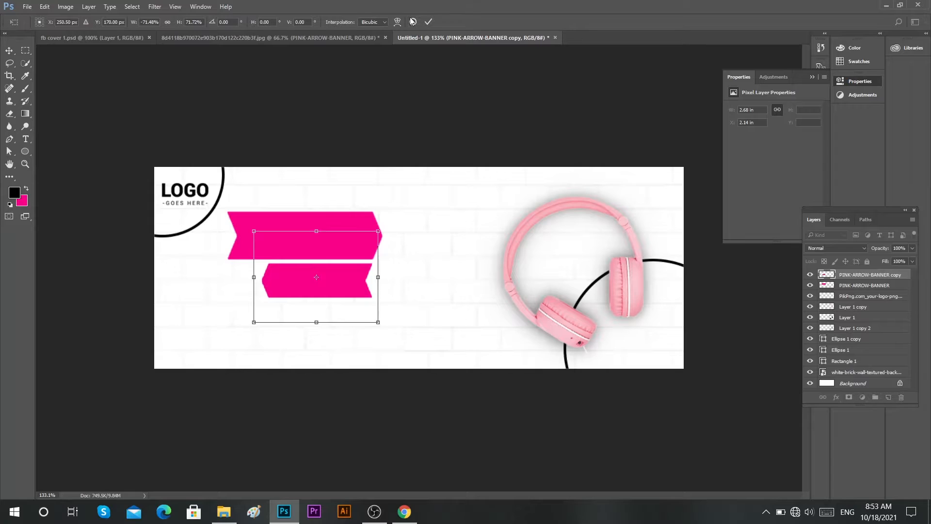
pyautogui.click(428, 21)
# Step: Fill the lower arrow banner's shape with black, leaving the rest of its layer unfilled
pyautogui.hotkey('ctrl', 'BackSpace')
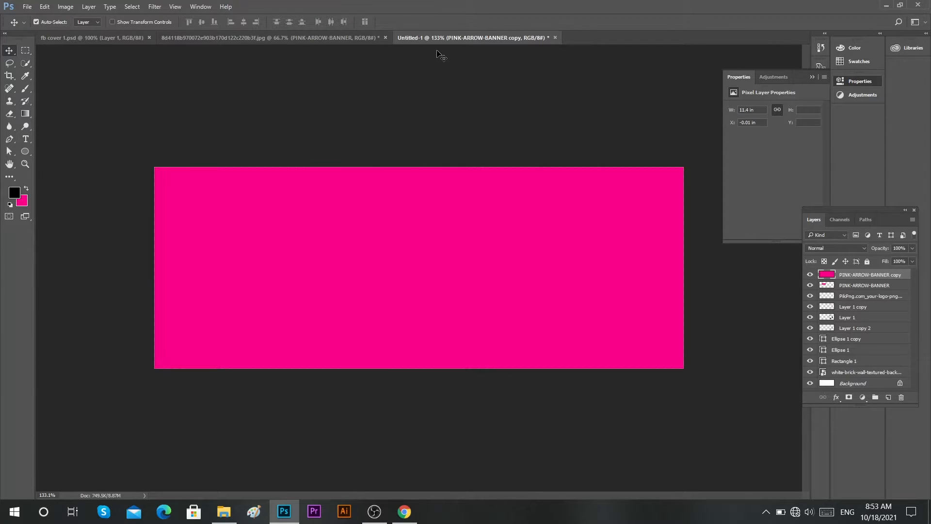
pyautogui.hotkey('ctrl', 'z')
pyautogui.keyDown('ctrl'); pyautogui.click(826, 275); pyautogui.keyUp('ctrl')
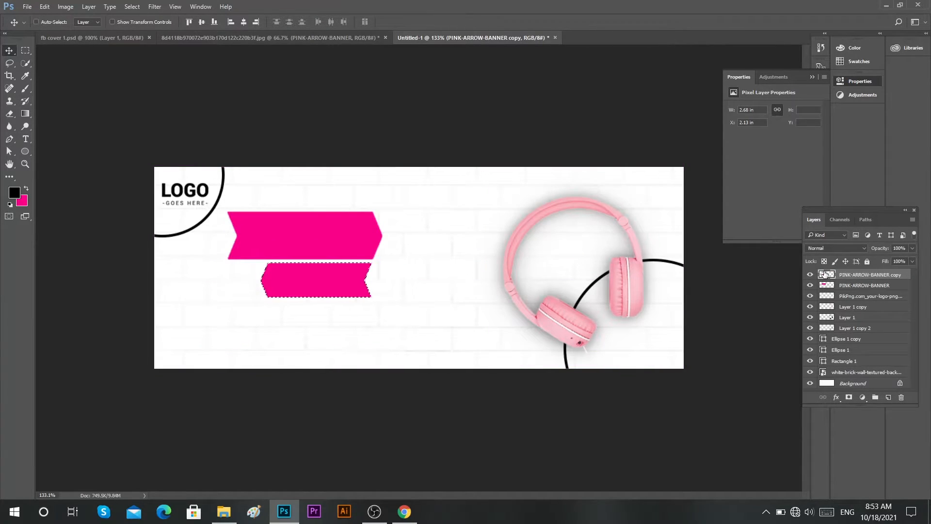
pyautogui.hotkey('alt', 'BackSpace')
pyautogui.hotkey('ctrl', 'd')
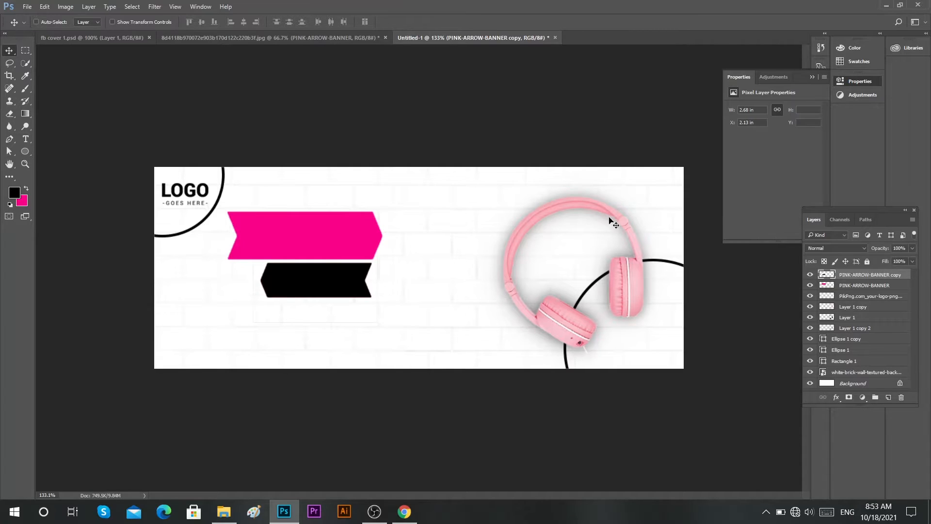
# Step: Add the text "black" above the pink arrow banner's layer and set its font to Slaztone
pyautogui.press('t')
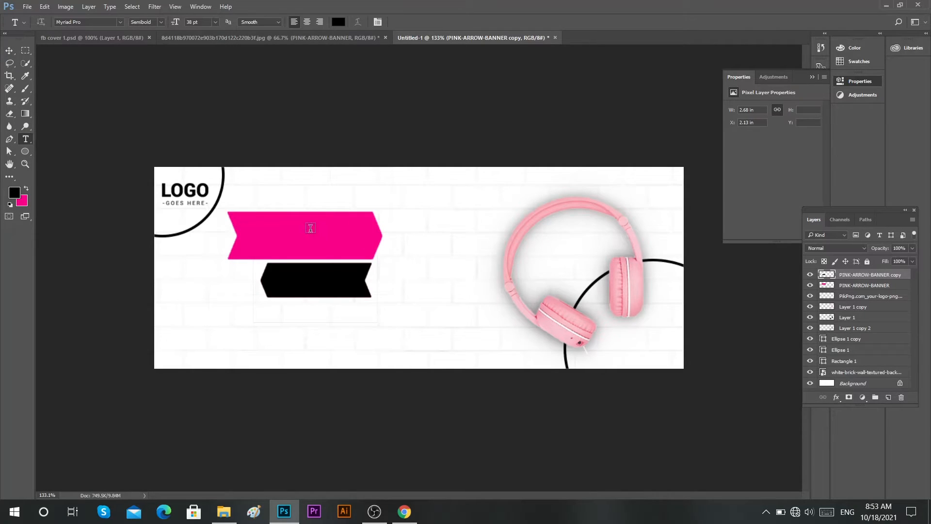
pyautogui.click(846, 285)
pyautogui.click(267, 232)
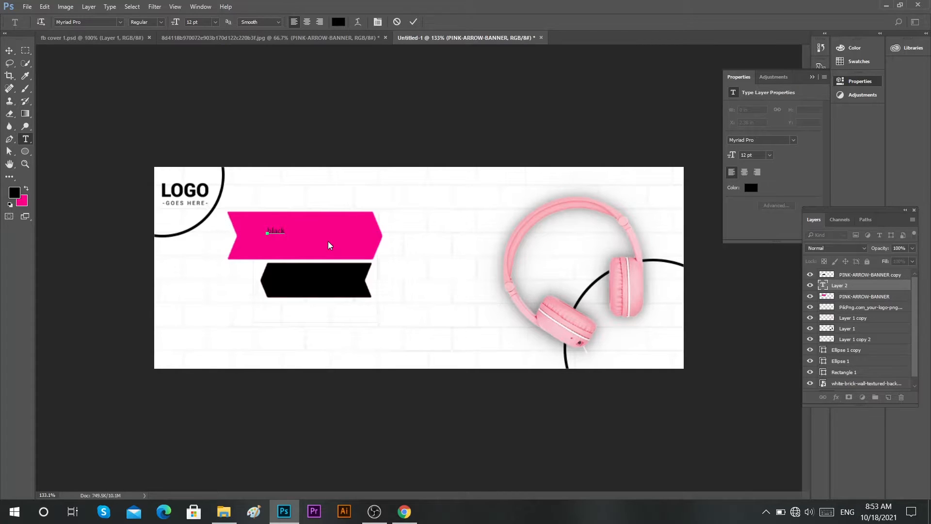
pyautogui.write('black')
pyautogui.hotkey('ctrl', 'a')
pyautogui.click(90, 22)
pyautogui.write('slaz')
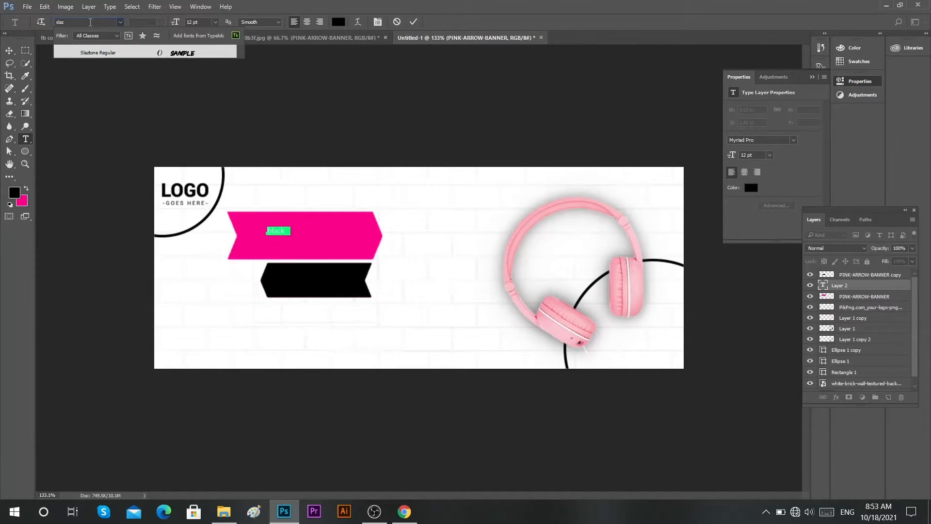
pyautogui.press('Return')
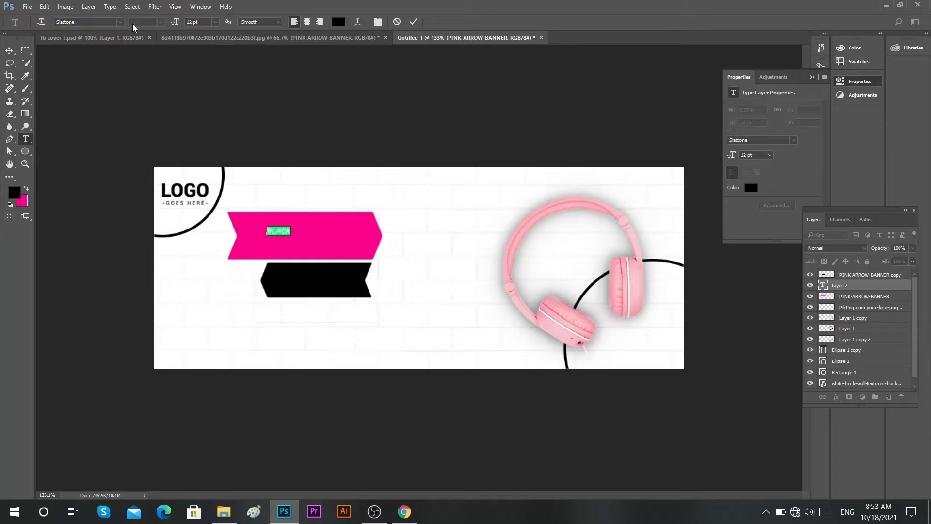
# Step: Set the "black" text size to 65 pt
pyautogui.click(207, 21)
pyautogui.scroll(3, 206, 21)
pyautogui.scroll(6, 207, 20)
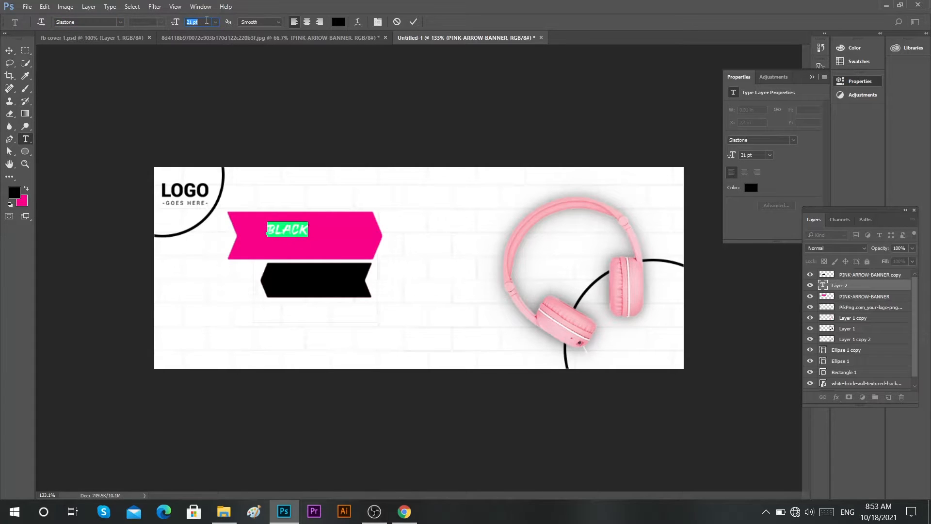
pyautogui.write('65')
pyautogui.click(413, 22)
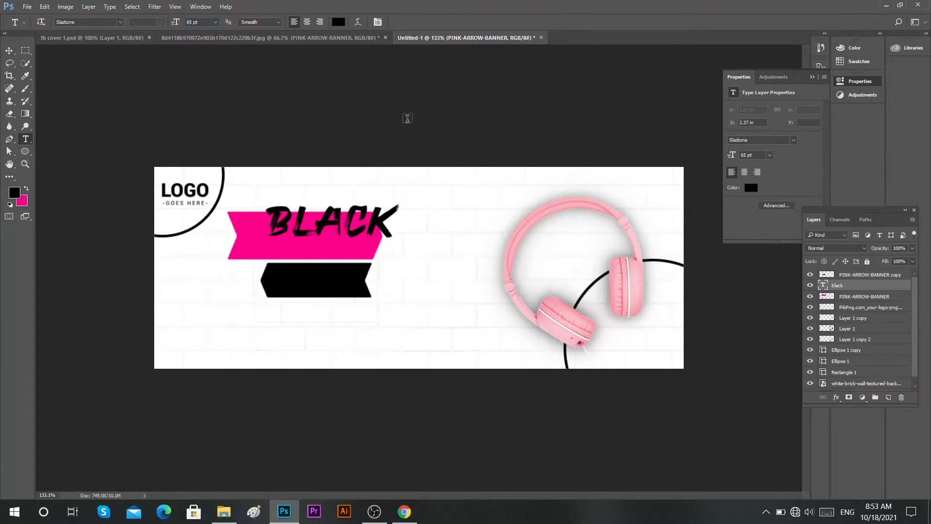
# Step: Move the "black" text onto the pink arrow banner and align it to the center of that shape
pyautogui.press('v')
pyautogui.moveTo(348, 219); pyautogui.dragTo(357, 255)
pyautogui.keyDown('ctrl'); pyautogui.click(827, 296); pyautogui.keyUp('ctrl')
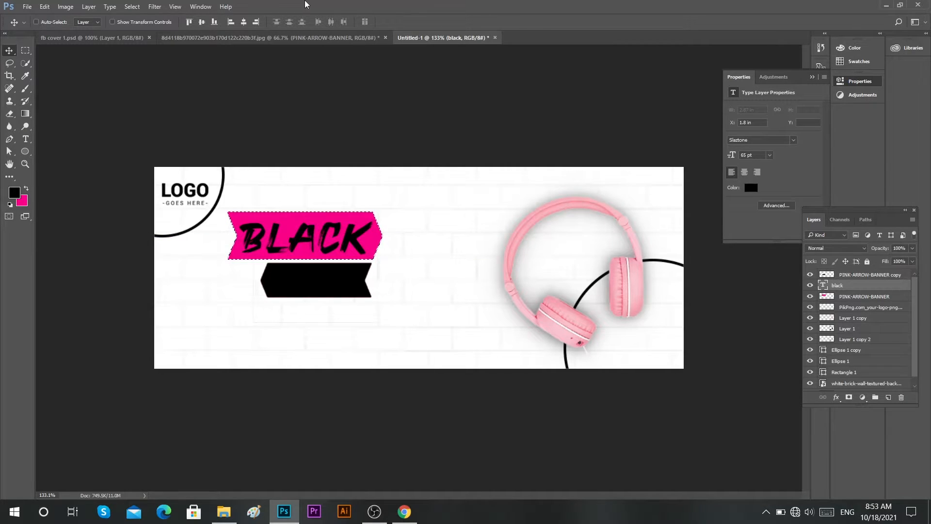
pyautogui.click(243, 22)
pyautogui.click(202, 23)
pyautogui.hotkey('ctrl', 'd')
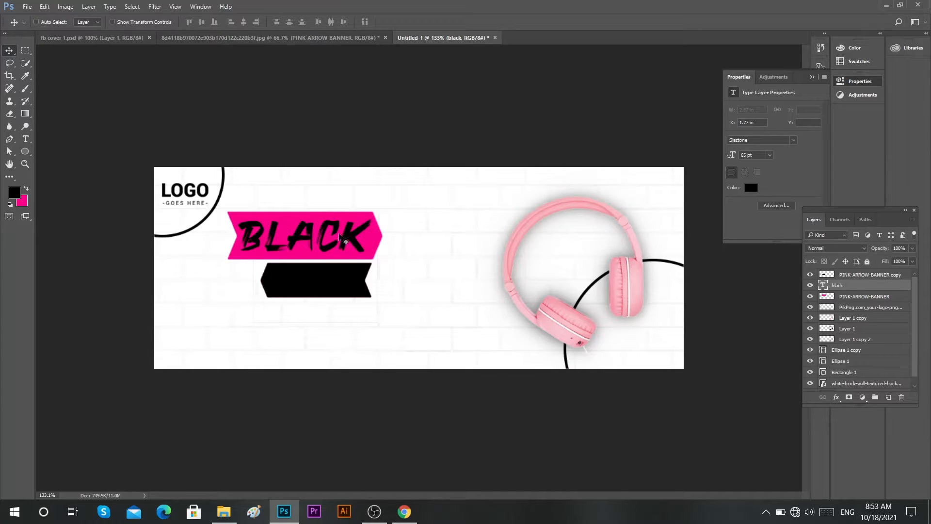
# Step: Duplicate the "black" text below the black arrow banner and change the copy's wording to "friday"
pyautogui.moveTo(353, 244); pyautogui.dragTo(366, 333)
pyautogui.press('t')
pyautogui.click(345, 321)
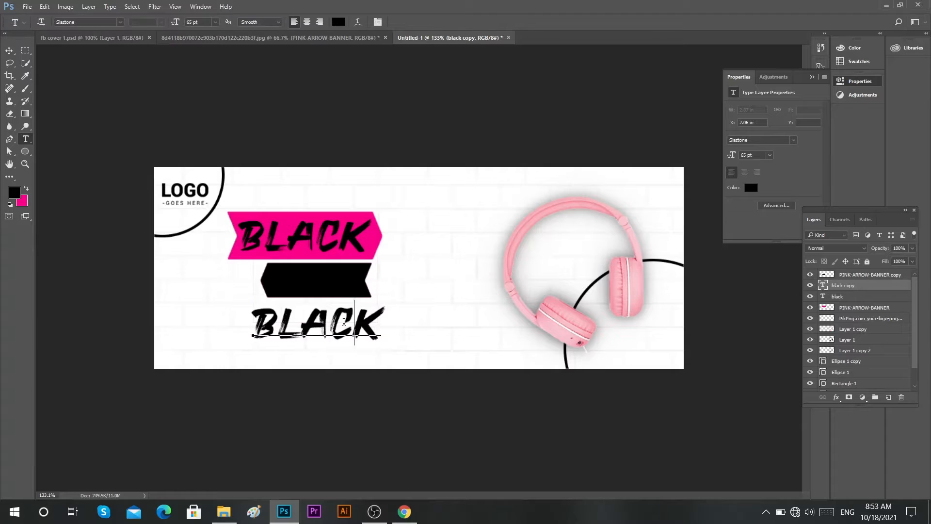
pyautogui.doubleClick(344, 321)
pyautogui.write('FRIDAY')
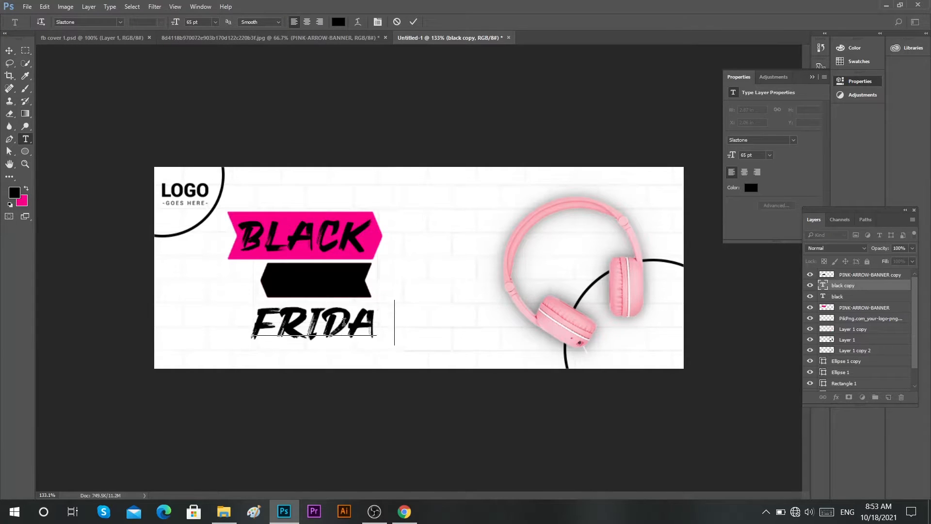
# Step: Set the "friday" text color to white (ffffff) and its size to 40 pt
pyautogui.hotkey('ctrl', 'a')
pyautogui.click(338, 21)
pyautogui.click(555, 182)
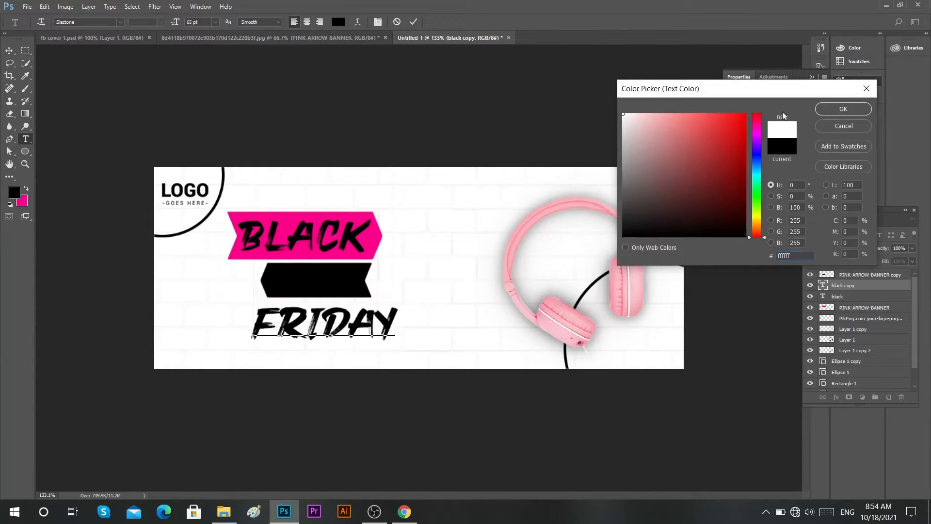
pyautogui.click(846, 108)
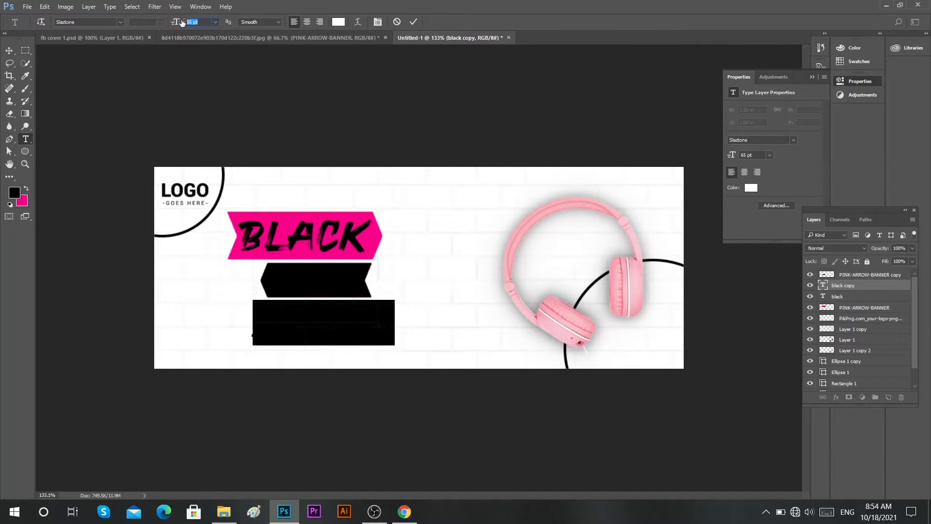
pyautogui.write('40')
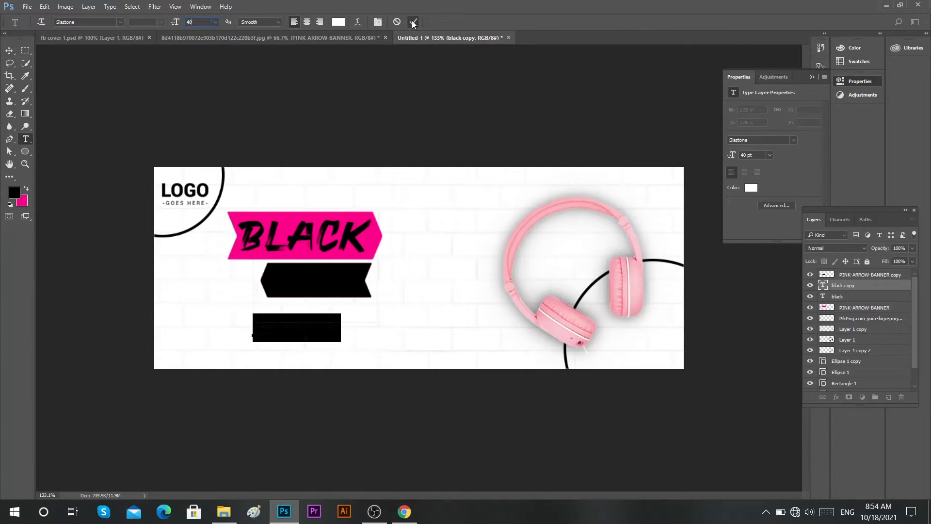
pyautogui.click(413, 23)
# Step: Place the "friday" text over the black arrow banner and raise its layer above that banner's layer
pyautogui.press('v')
pyautogui.moveTo(310, 326); pyautogui.dragTo(339, 260)
pyautogui.moveTo(873, 290); pyautogui.dragTo(872, 270)
pyautogui.moveTo(386, 267); pyautogui.dragTo(357, 279)
# Step: Align the "friday" text horizontally and vertically to the center of the black arrow banner
pyautogui.keyDown('ctrl'); pyautogui.click(832, 287); pyautogui.keyUp('ctrl')
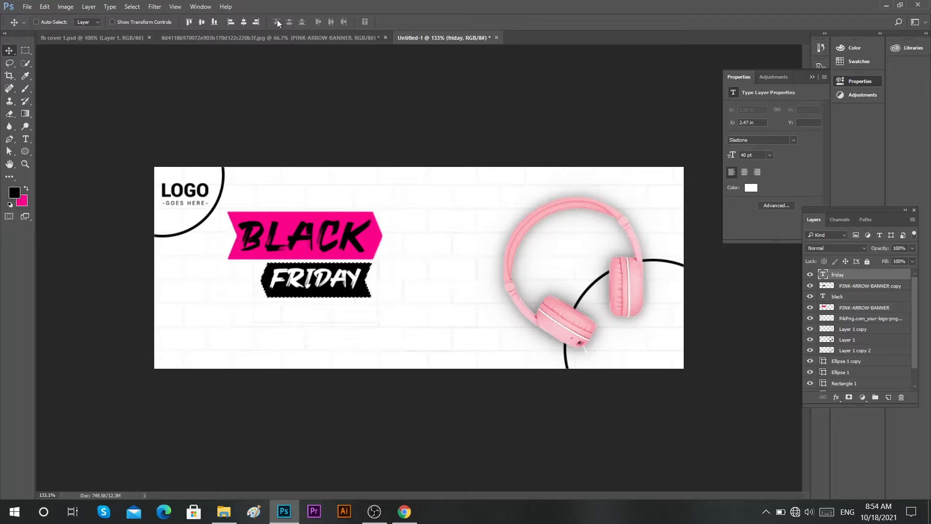
pyautogui.click(244, 22)
pyautogui.click(202, 22)
pyautogui.hotkey('ctrl', 'd')
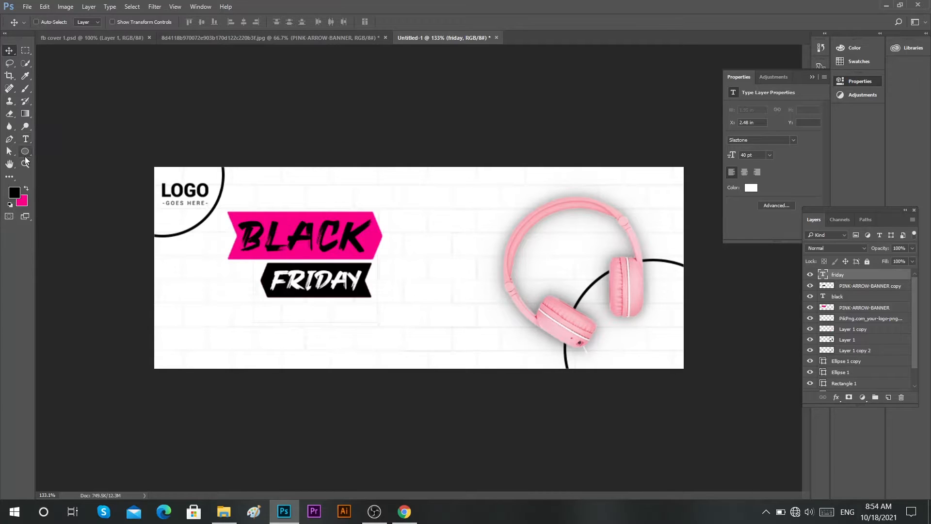
# Step: Draw a rounded rectangle about 108 × 35 px below the black arrow banner
pyautogui.click(26, 152)
pyautogui.click(83, 162)
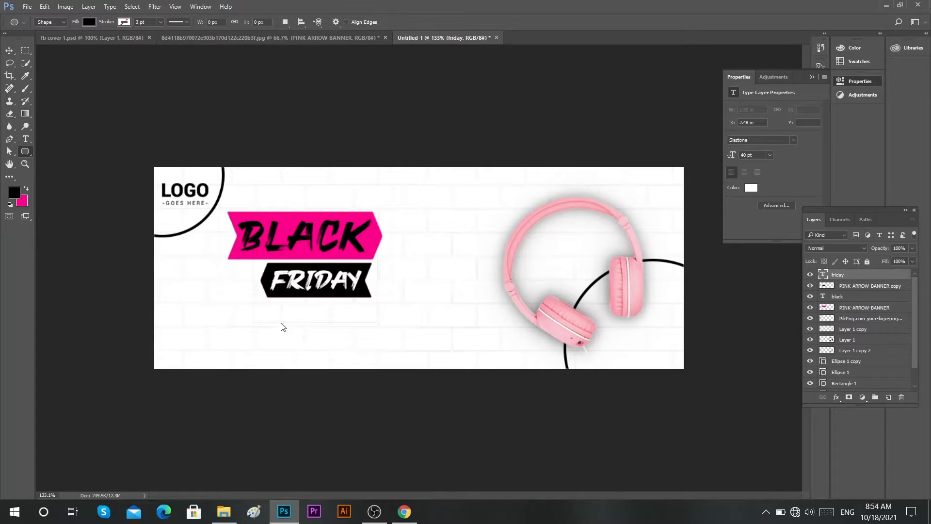
pyautogui.moveTo(278, 325); pyautogui.dragTo(348, 347)
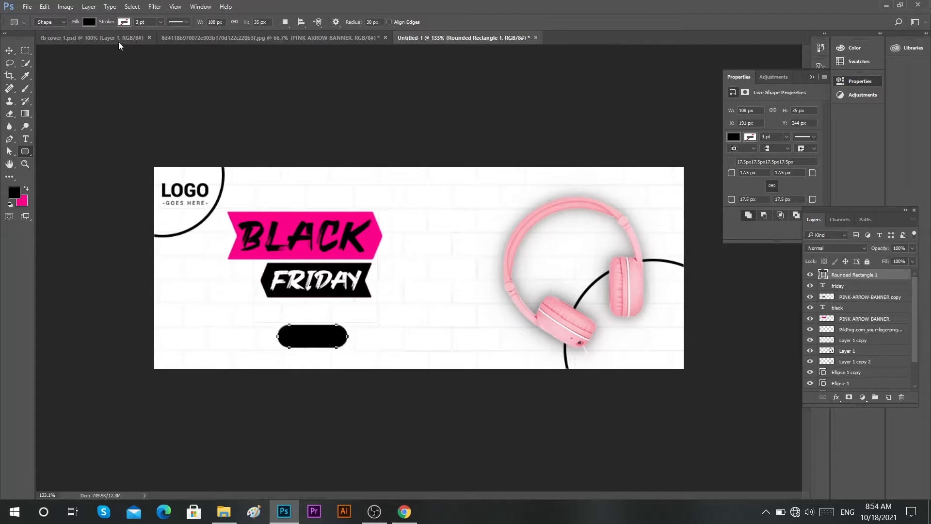
# Step: Fill the rounded rectangle with the pink arrow banner's color, fa0088
pyautogui.click(88, 21)
pyautogui.click(135, 40)
pyautogui.click(311, 233)
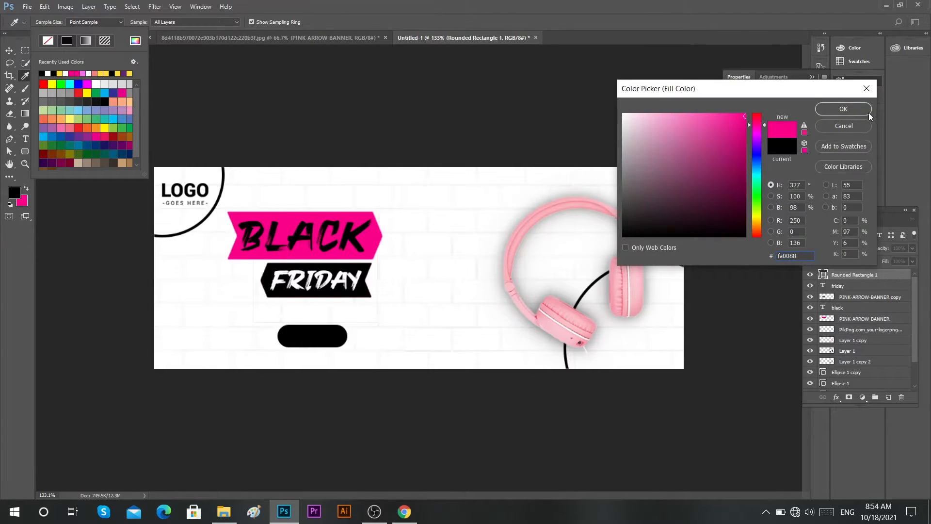
pyautogui.click(868, 111)
pyautogui.press('Return')
# Step: Align the rounded rectangle horizontally to the center of the pink arrow banner
pyautogui.press('v')
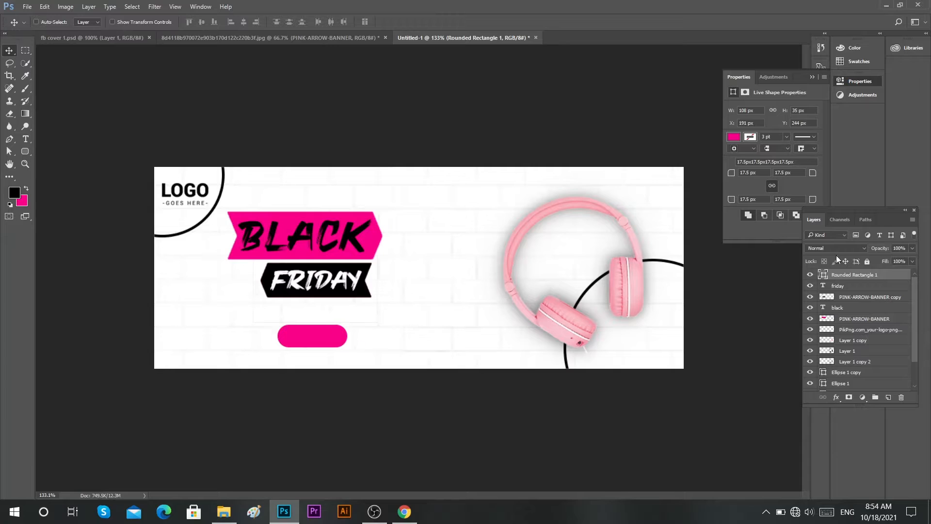
pyautogui.keyDown('ctrl'); pyautogui.click(827, 318); pyautogui.keyUp('ctrl')
pyautogui.click(245, 23)
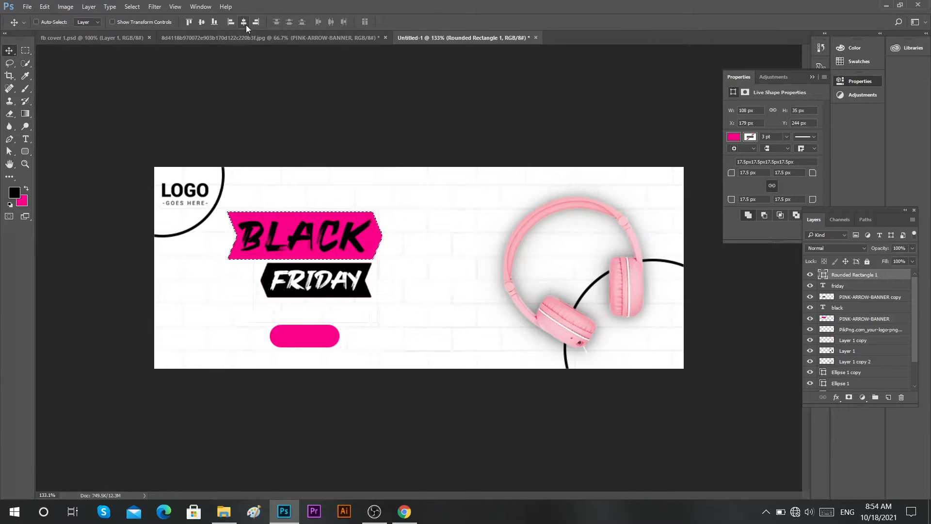
pyautogui.hotkey('ctrl', 'd')
# Step: Add the text "order" above the rounded rectangle and set its font to Myriad Pro Regular
pyautogui.press('t')
pyautogui.click(306, 314)
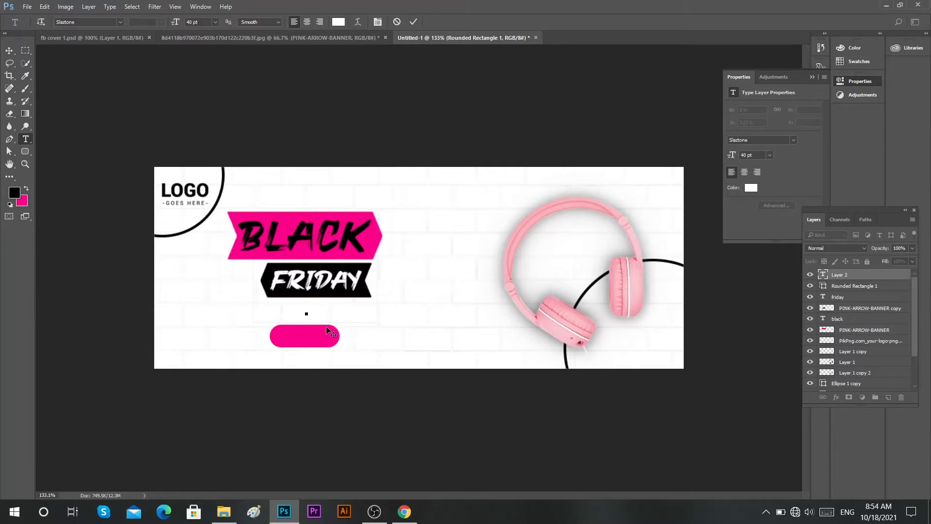
pyautogui.write('order')
pyautogui.hotkey('ctrl', 'a')
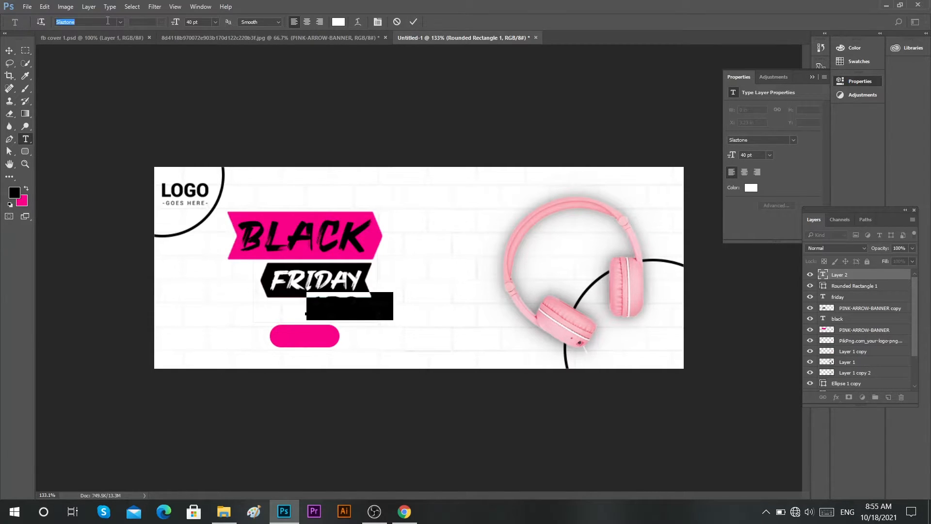
pyautogui.write('myr')
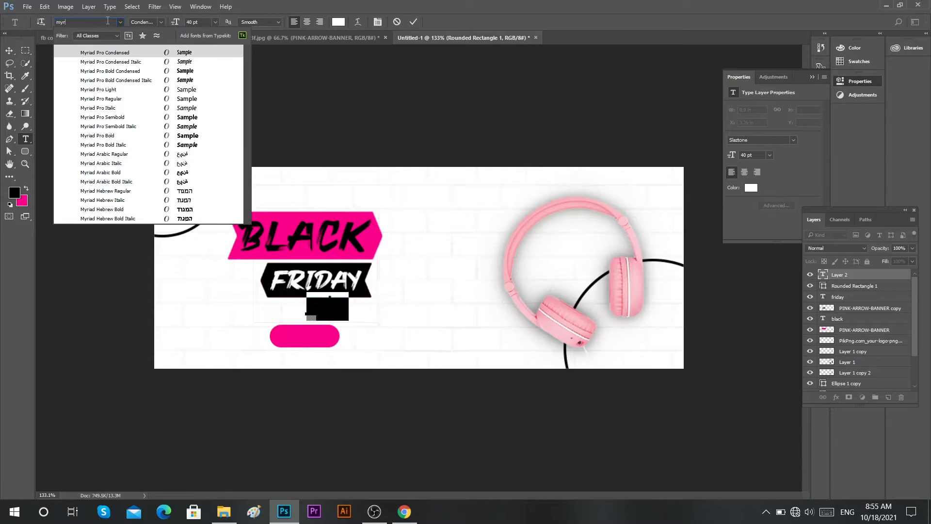
pyautogui.click(114, 98)
pyautogui.click(413, 22)
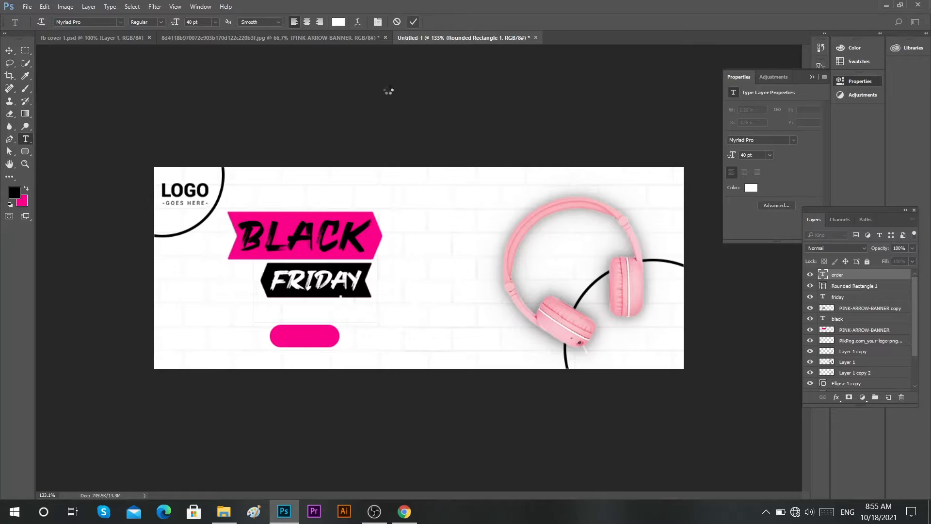
# Step: Move the "order" text onto the rounded rectangle and change its wording to "ORDER NOW"
pyautogui.press('v')
pyautogui.moveTo(330, 311); pyautogui.dragTo(307, 342)
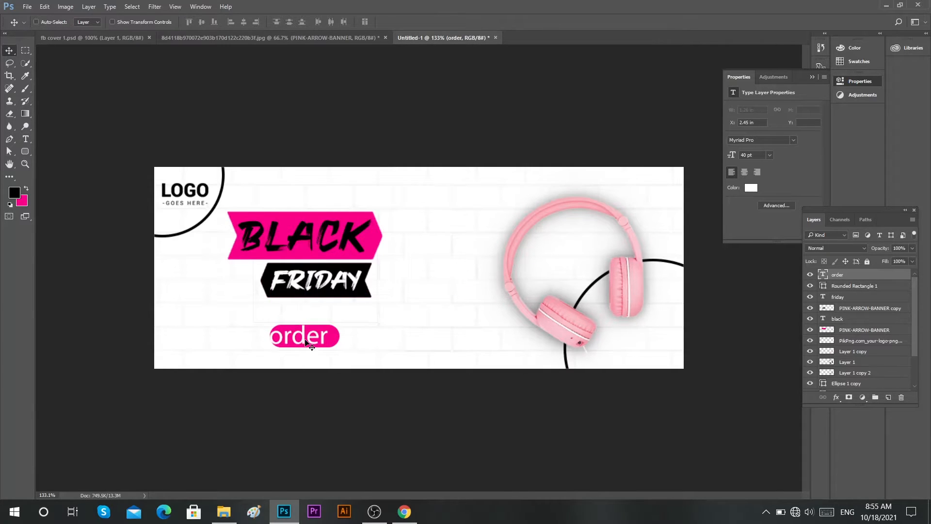
pyautogui.doubleClick(298, 335)
pyautogui.press('Right')
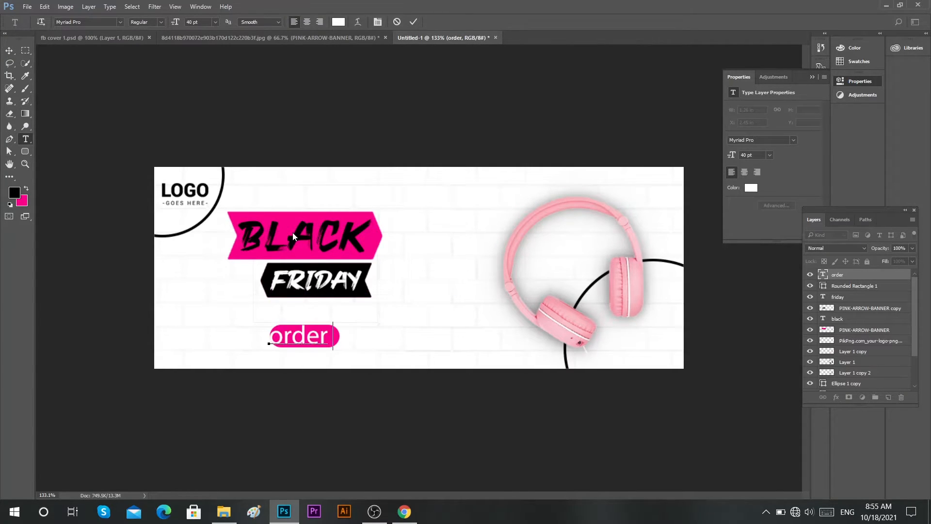
pyautogui.hotkey('ctrl', 'a')
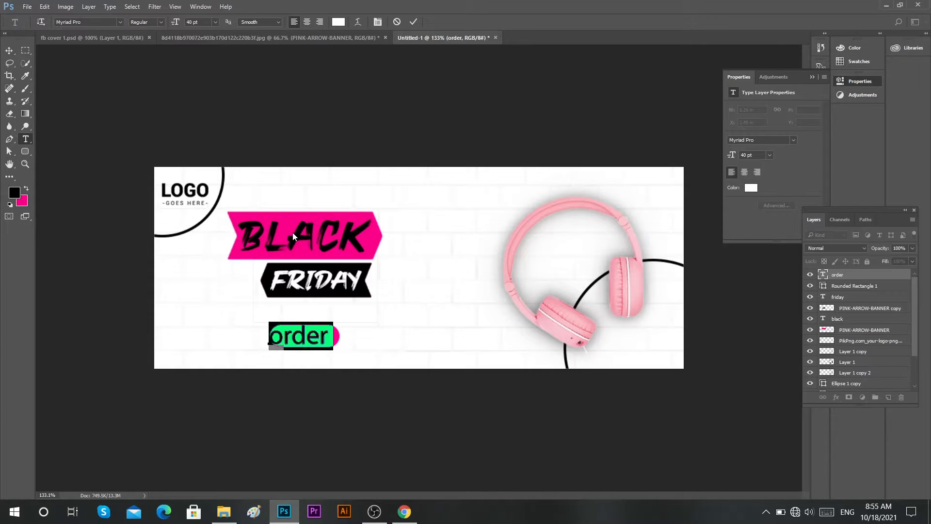
pyautogui.write('ORDER NOW')
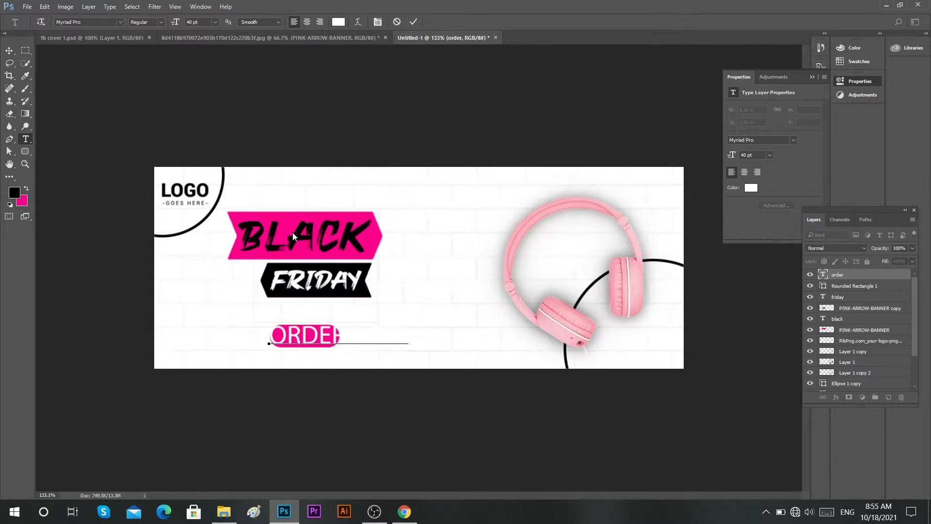
# Step: Set the "ORDER NOW" text size to 15 pt
pyautogui.hotkey('ctrl', 'a')
pyautogui.write('15')
pyautogui.press('Return')
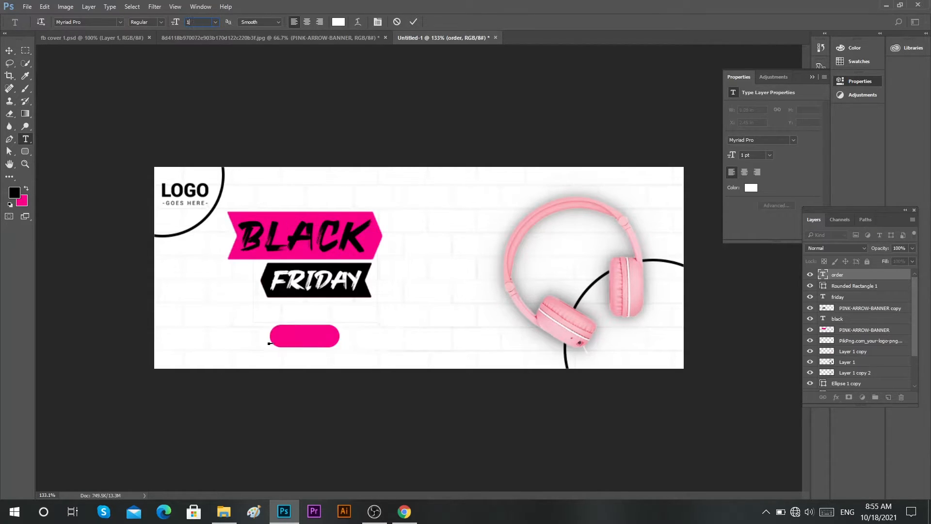
pyautogui.click(413, 22)
# Step: Center the "ORDER NOW" text within the pink rounded rectangle
pyautogui.press('v')
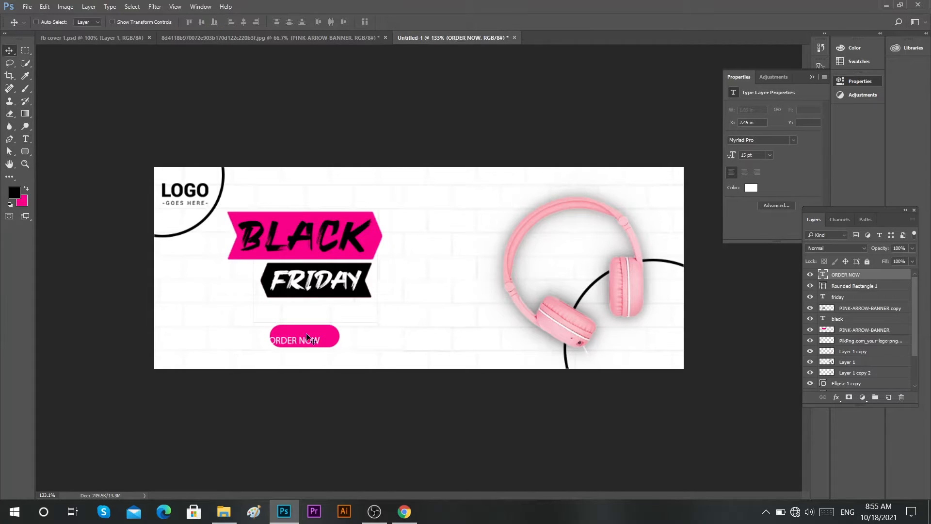
pyautogui.moveTo(319, 339); pyautogui.dragTo(329, 335)
pyautogui.keyDown('ctrl'); pyautogui.click(824, 285); pyautogui.keyUp('ctrl')
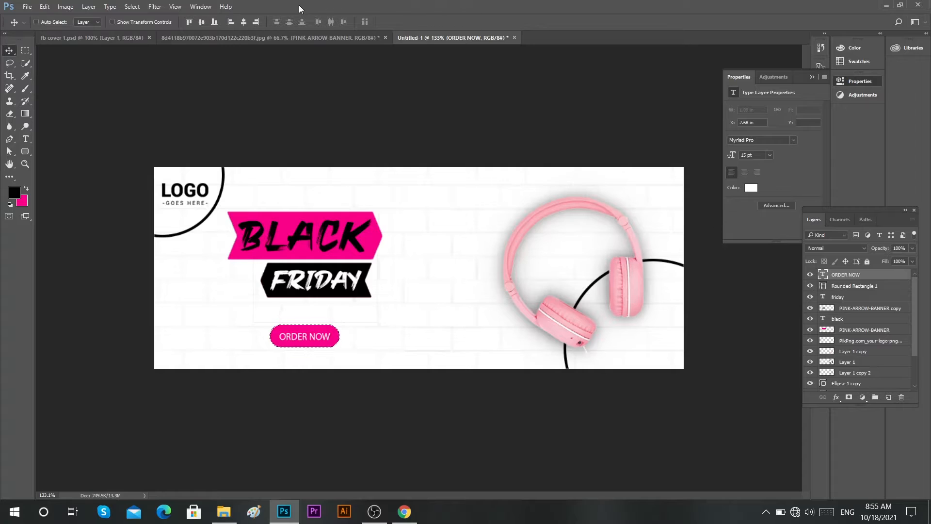
pyautogui.hotkey('ctrl', 'd')
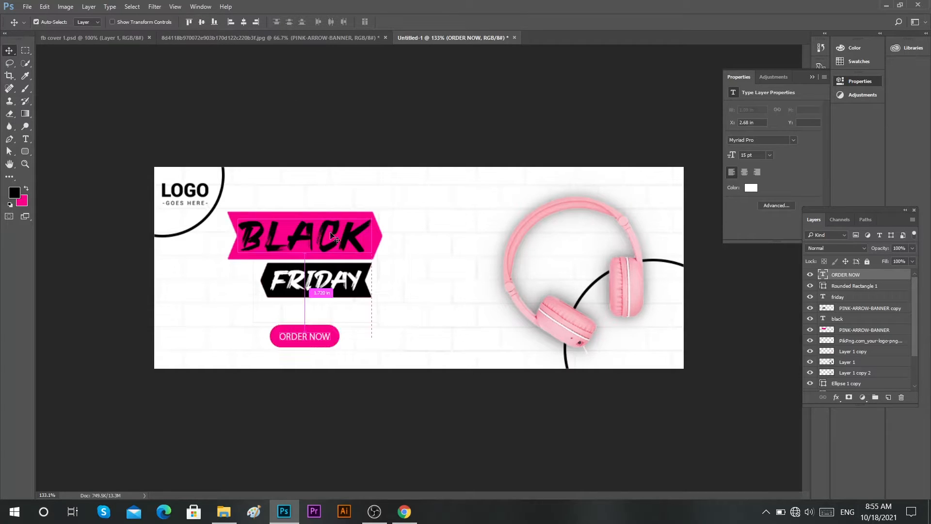
# Step: Set the "ORDER NOW" text's font style to Semibold
pyautogui.press('t')
pyautogui.tripleClick(305, 336)
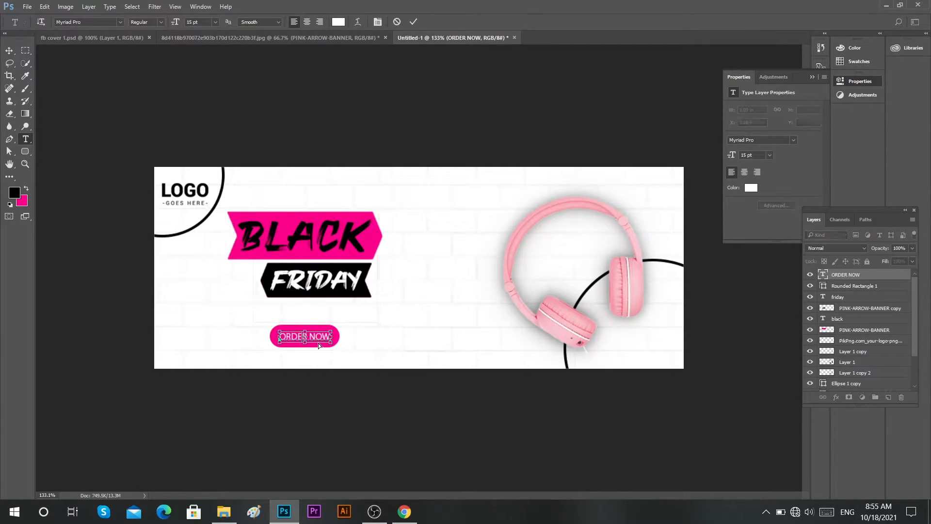
pyautogui.click(161, 23)
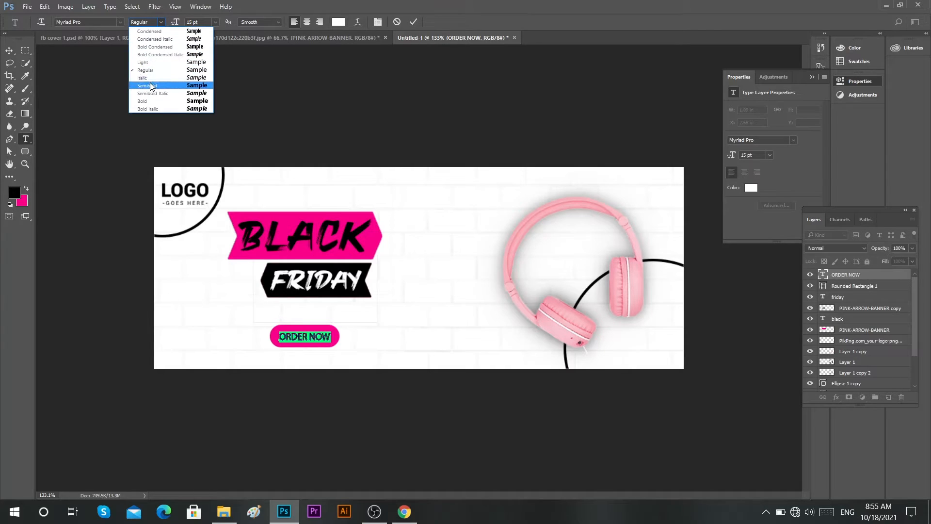
pyautogui.click(143, 90)
pyautogui.click(416, 22)
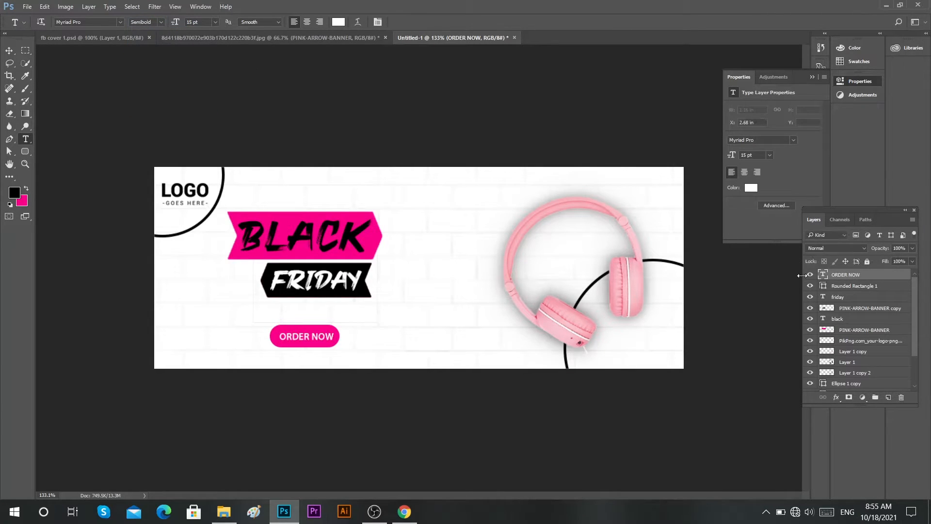
# Step: Nudge the "ORDER NOW" text slightly left to re-center it on the rounded rectangle
pyautogui.press('v')
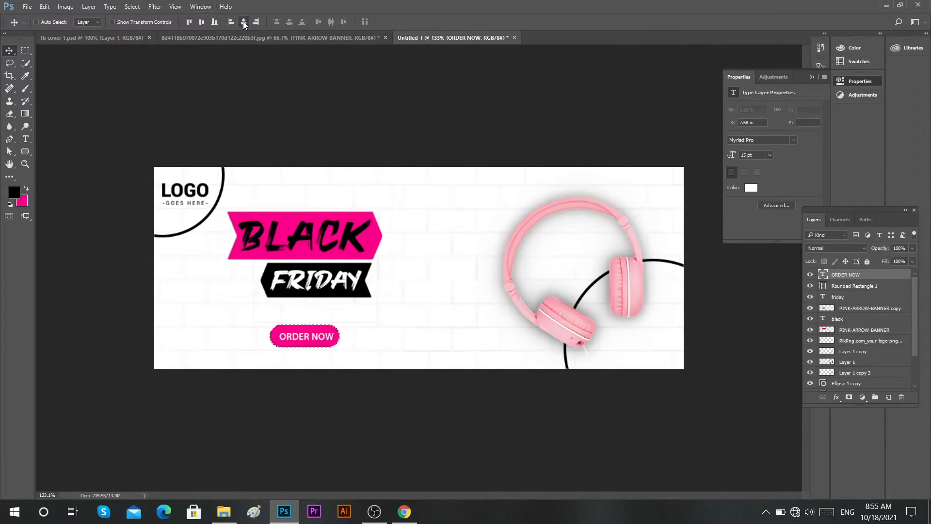
pyautogui.press('Left')
pyautogui.press('Left')
pyautogui.press('Left')
pyautogui.hotkey('ctrl', 'd')
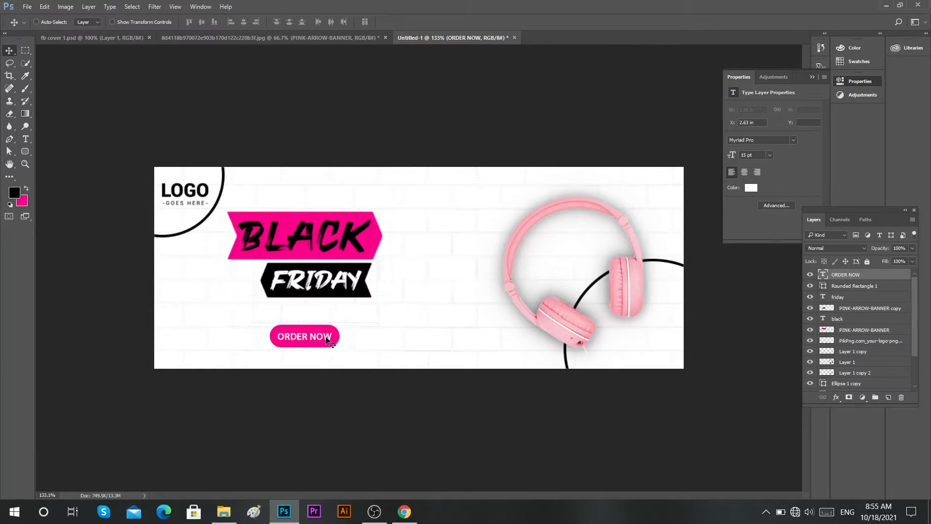
# Step: Group the "ORDER NOW" text with its rounded rectangle and move the group up closer to the black arrow banner
pyautogui.press('t')
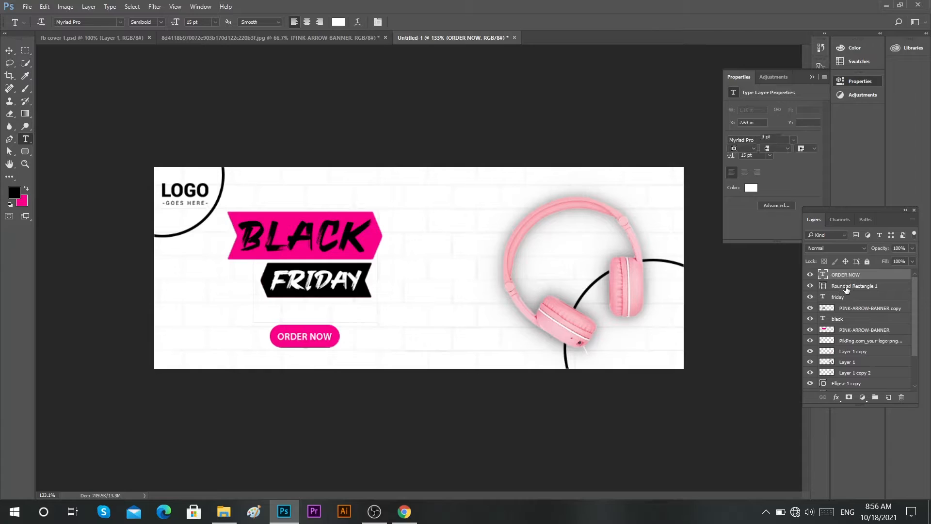
pyautogui.keyDown('shift'); pyautogui.click(844, 287); pyautogui.keyUp('shift')
pyautogui.hotkey('ctrl', 'g')
pyautogui.click(307, 326)
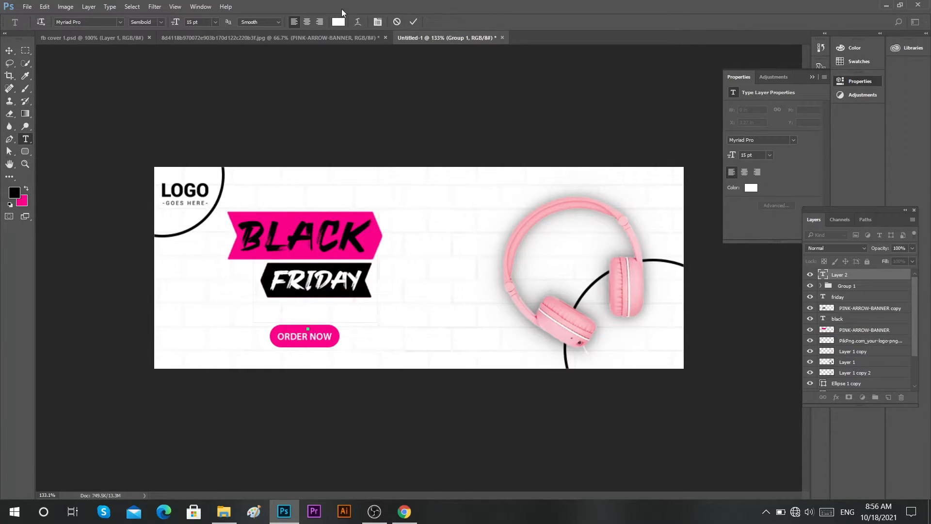
pyautogui.click(397, 21)
pyautogui.press('v')
pyautogui.moveTo(311, 343); pyautogui.dragTo(310, 326)
# Step: Add a placeholder phone number as black (000000) text below the "ORDER NOW" button
pyautogui.press('t')
pyautogui.click(296, 350)
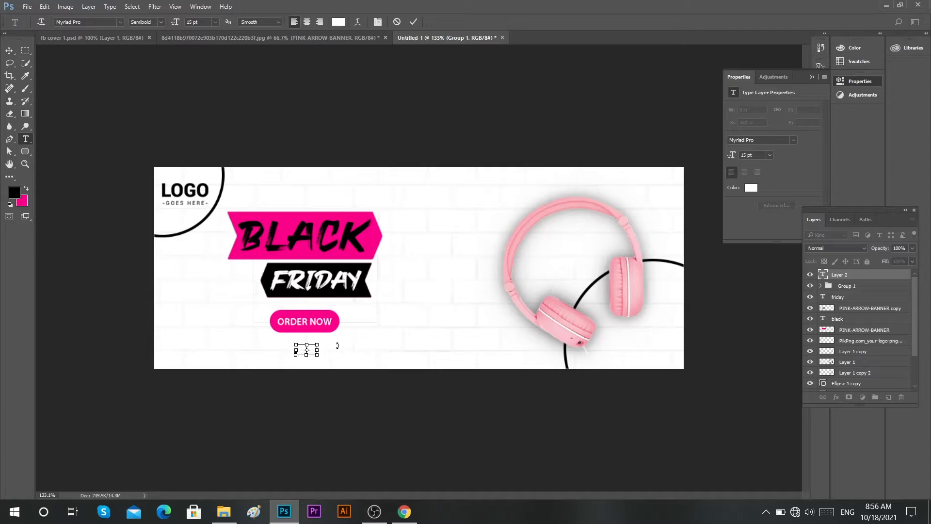
pyautogui.click(338, 22)
pyautogui.write('000000')
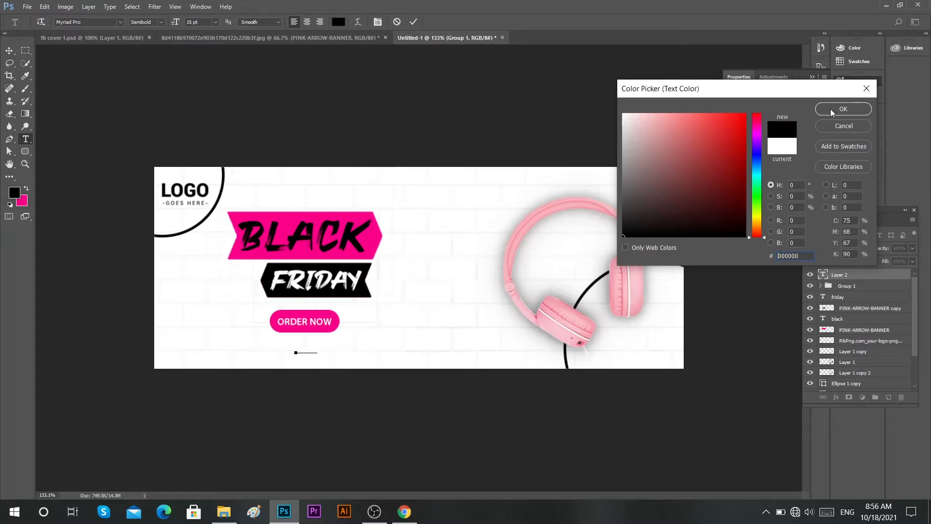
pyautogui.click(830, 108)
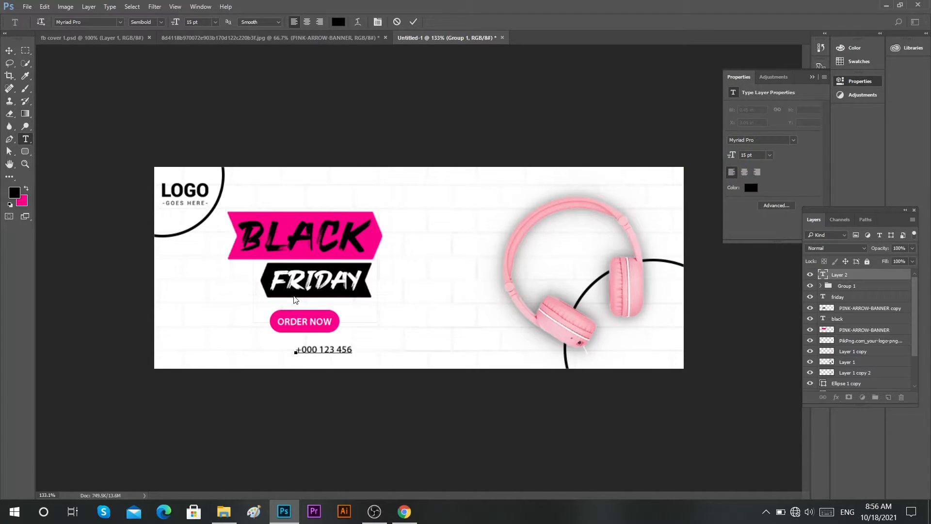
pyautogui.click(413, 23)
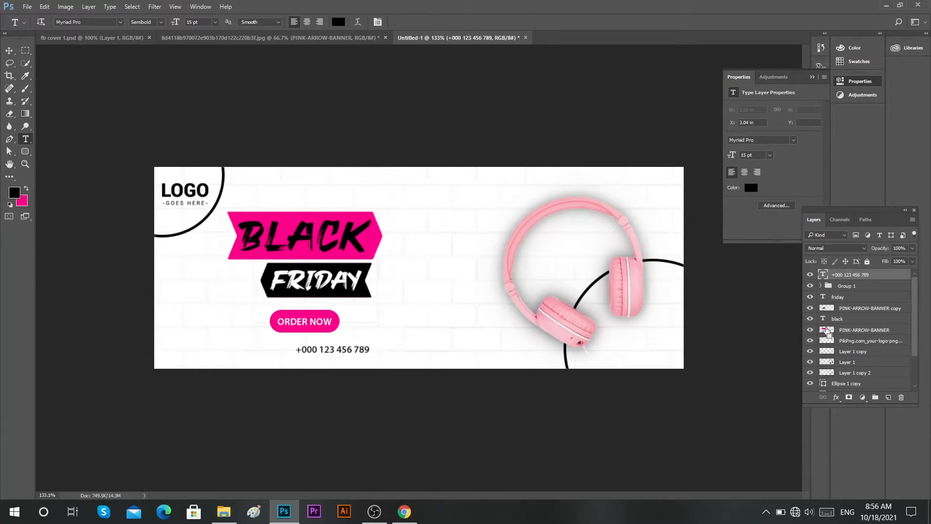
# Step: Center the phone number text horizontally on the pink arrow banner
pyautogui.keyDown('ctrl'); pyautogui.click(827, 330); pyautogui.keyUp('ctrl')
pyautogui.click(8, 50)
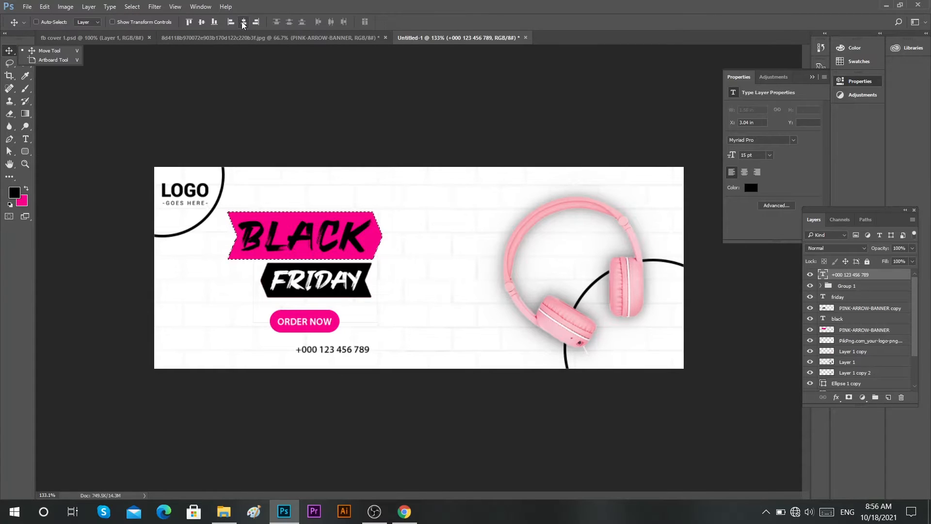
pyautogui.click(244, 22)
pyautogui.hotkey('ctrl', 'd')
pyautogui.moveTo(317, 352)
pyautogui.mouseDown()
pyautogui.moveTo(310, 345)
pyautogui.moveTo(310, 357)
pyautogui.mouseUp()
pyautogui.doubleClick(308, 354)
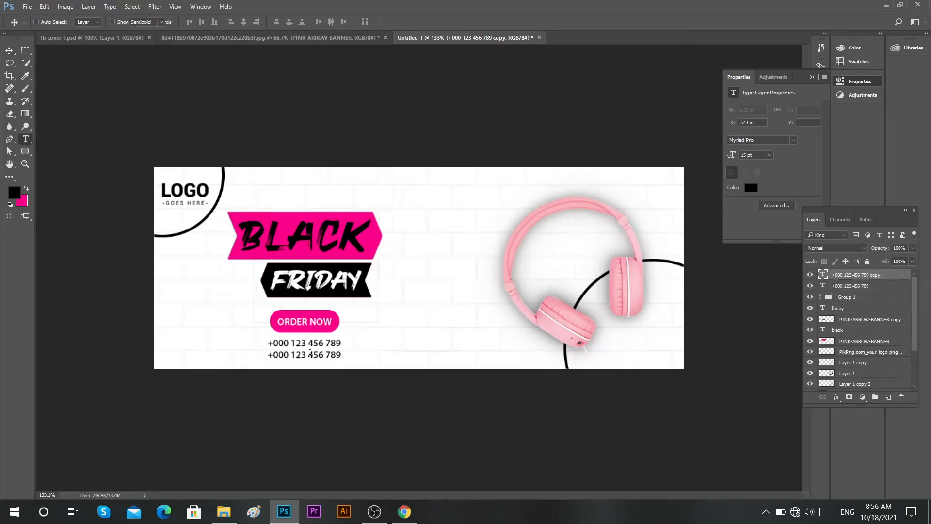
pyautogui.hotkey('ctrl', 'a')
pyautogui.write('ww')
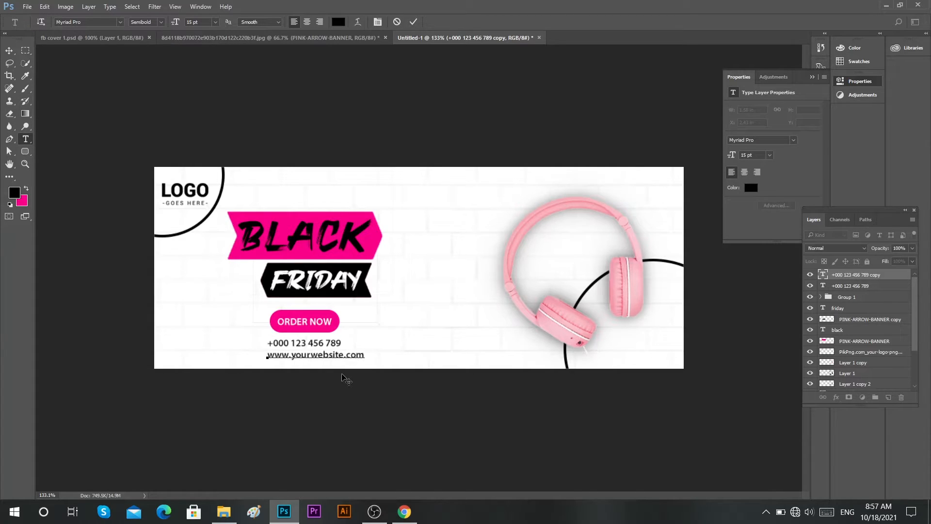
# Step: Set the website address text's font style to Regular
pyautogui.hotkey('ctrl', 'a')
pyautogui.click(148, 24)
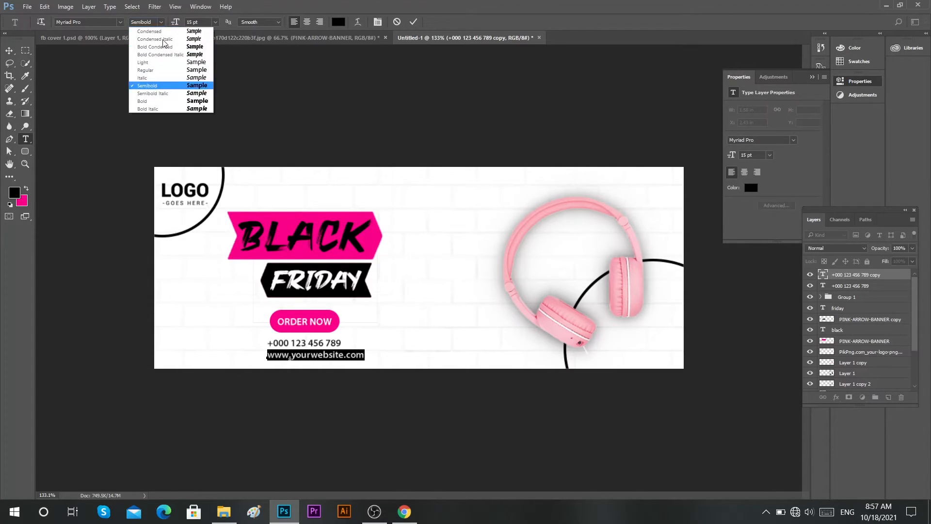
pyautogui.click(145, 69)
pyautogui.click(413, 22)
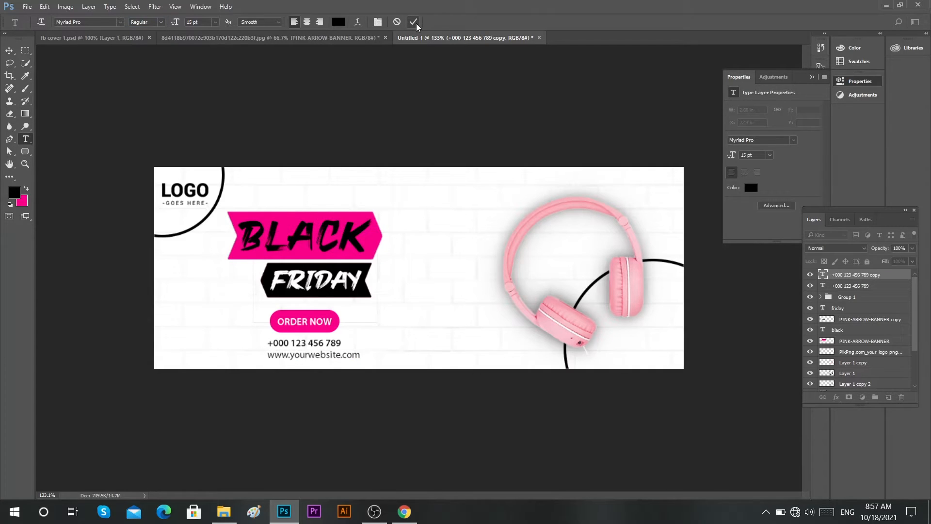
# Step: Center the website address text horizontally on the pink arrow banner
pyautogui.keyDown('ctrl'); pyautogui.click(826, 341); pyautogui.keyUp('ctrl')
pyautogui.press('v')
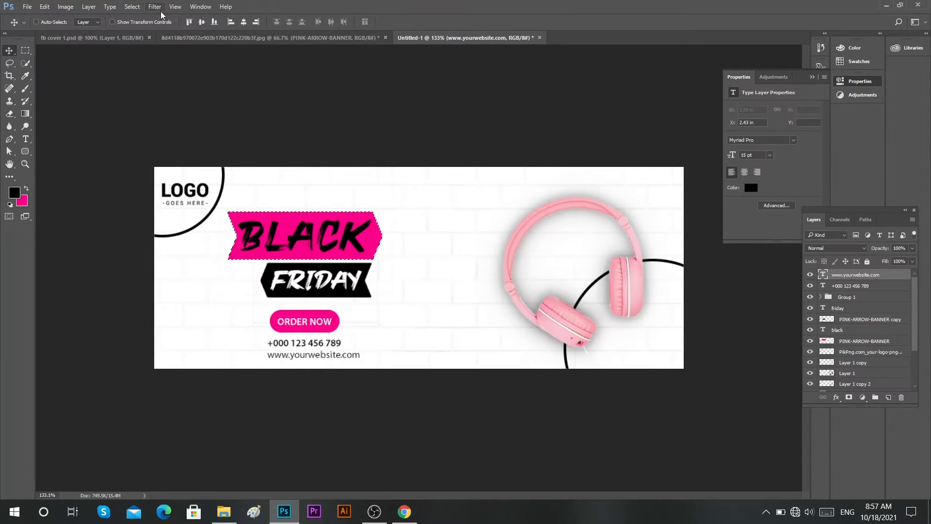
pyautogui.click(243, 21)
pyautogui.hotkey('ctrl', 'd')
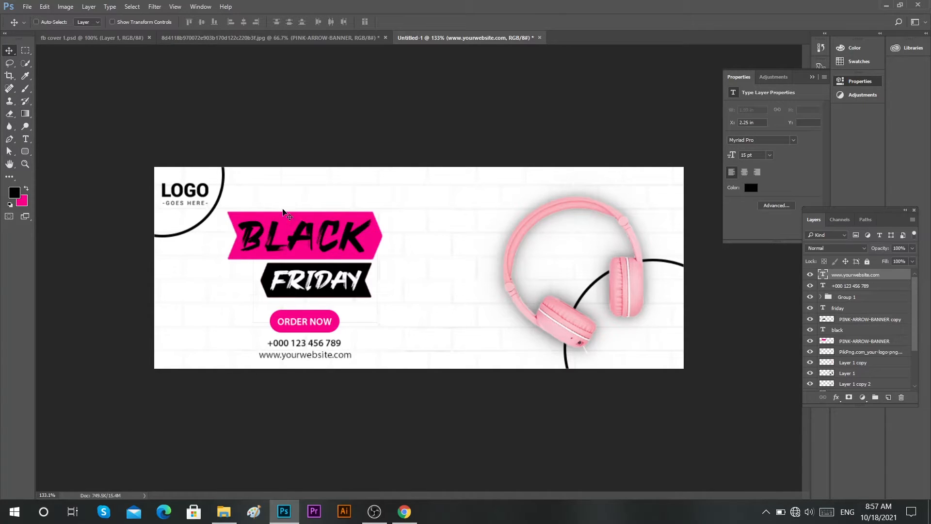
# Step: Add the text "Super Sale" above the pink arrow banner
pyautogui.keyDown('ctrl'); pyautogui.click(367, 218); pyautogui.keyUp('ctrl')
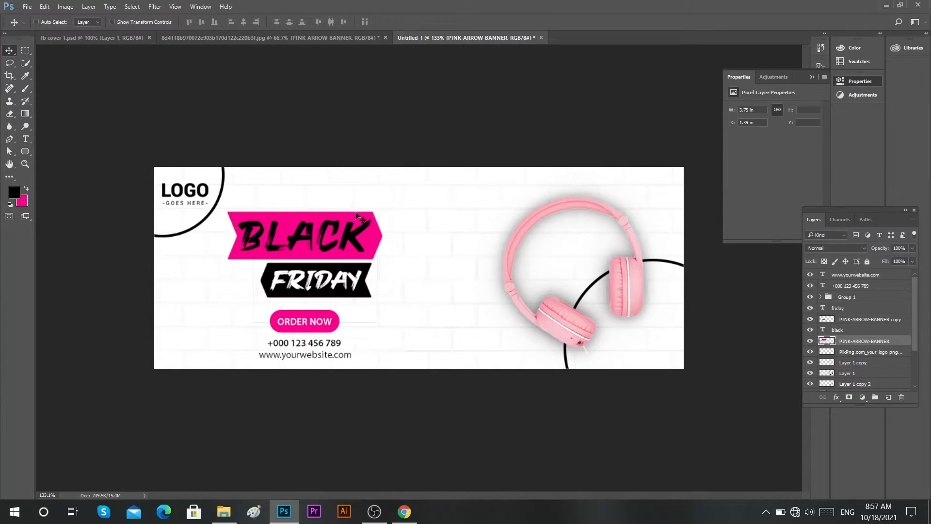
pyautogui.press('t')
pyautogui.click(297, 196)
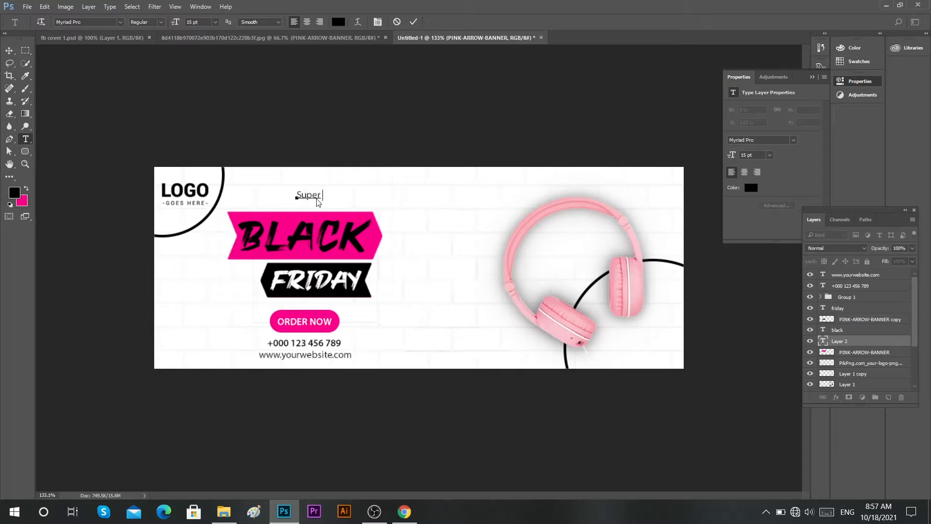
# Step: Set the "Super Sale" text to the Melinda Johan font at 50 pt
pyautogui.hotkey('ctrl', 'a')
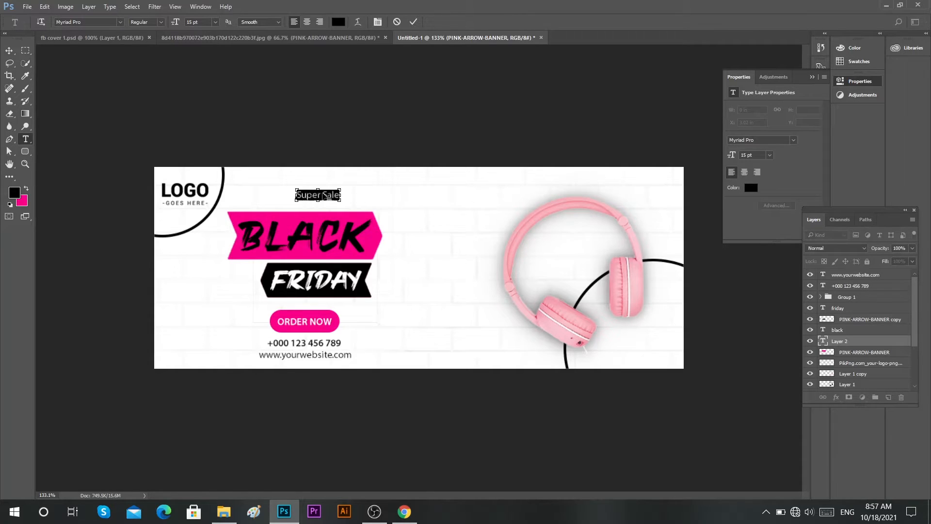
pyautogui.click(121, 23)
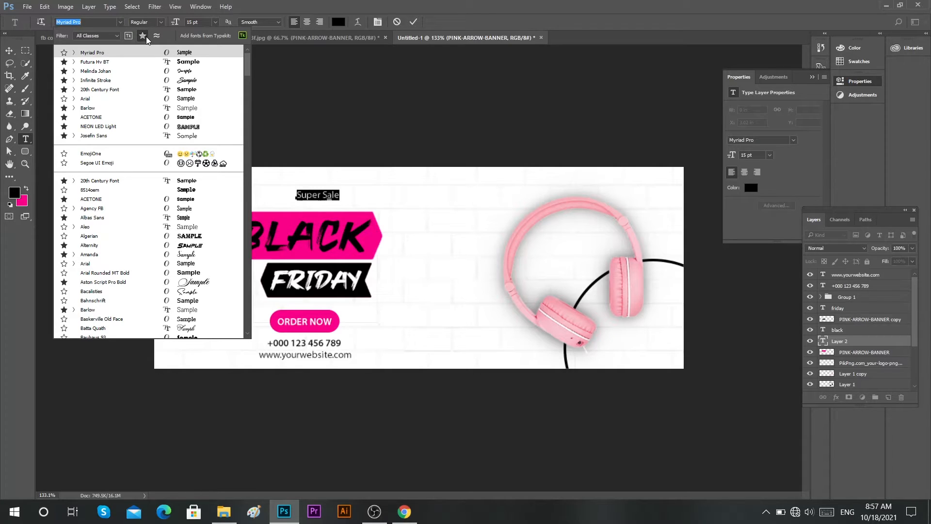
pyautogui.click(142, 36)
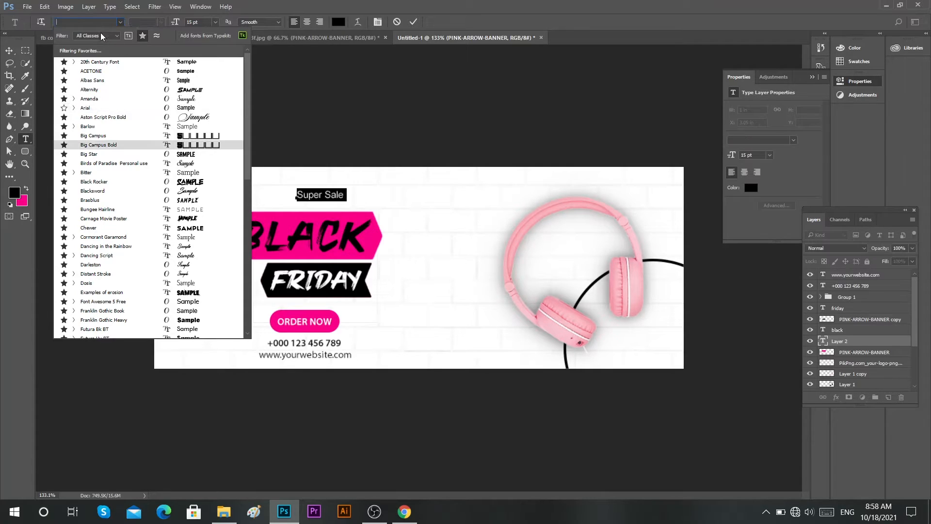
pyautogui.write('eli')
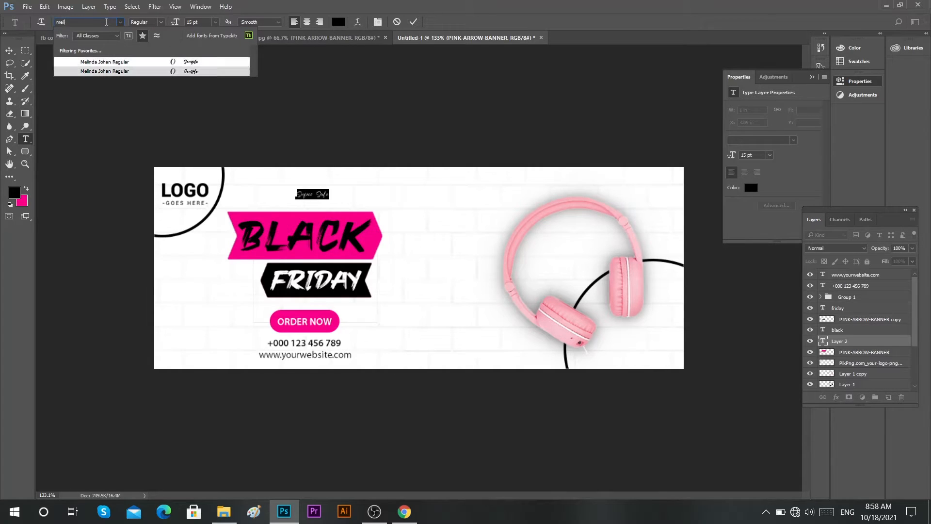
pyautogui.press('Return')
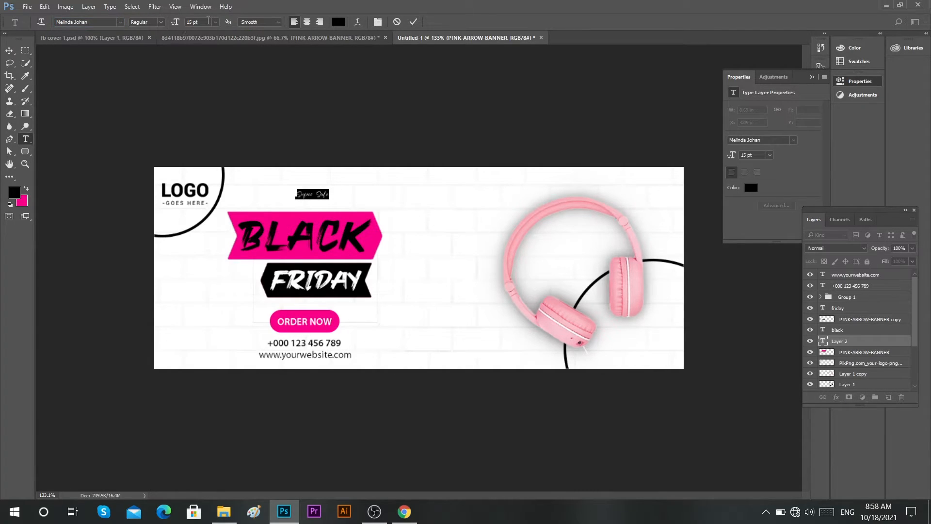
pyautogui.write('50')
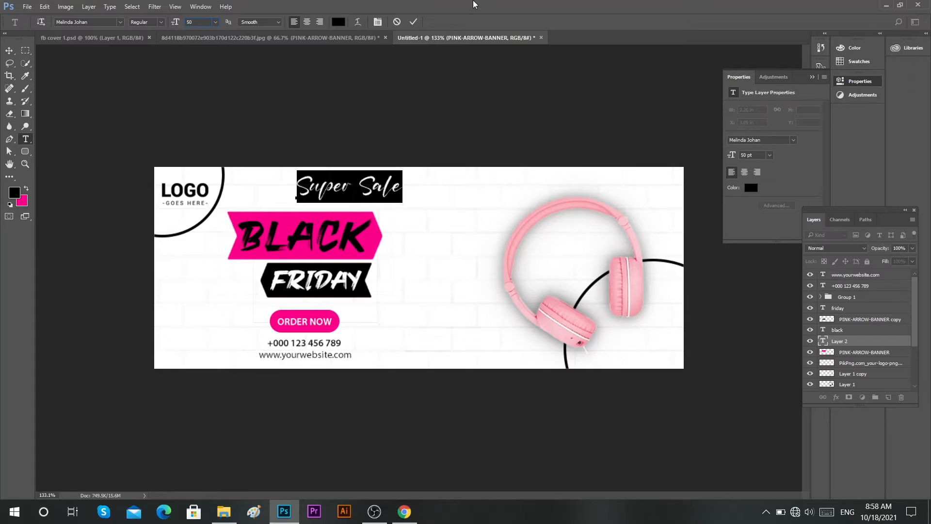
pyautogui.click(412, 23)
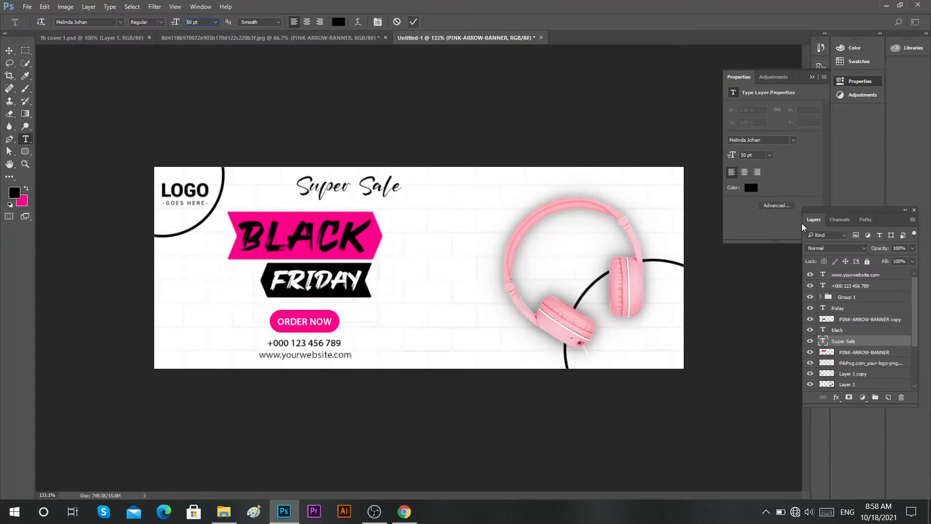
# Step: Center "Super Sale" horizontally over the pink arrow banner and move it down to sit just above the banner
pyautogui.click(9, 50)
pyautogui.click(244, 25)
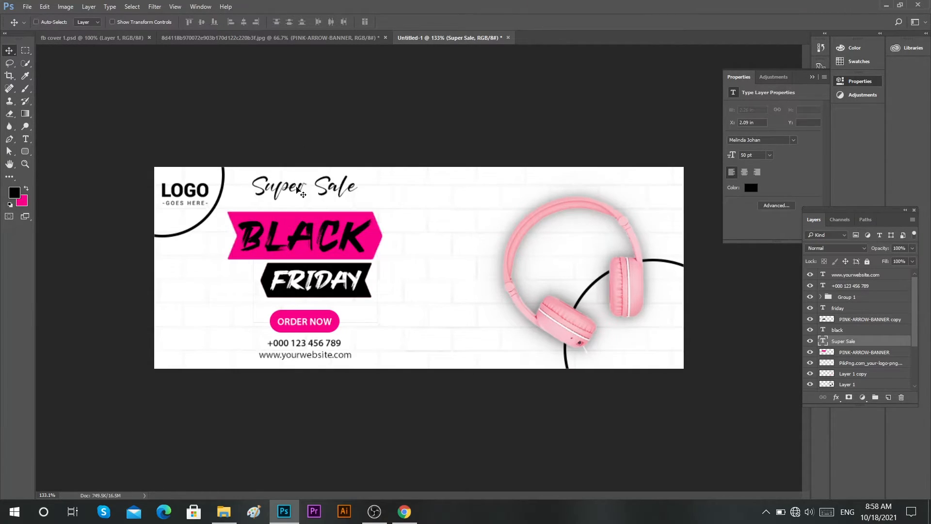
pyautogui.moveTo(297, 190); pyautogui.dragTo(299, 202)
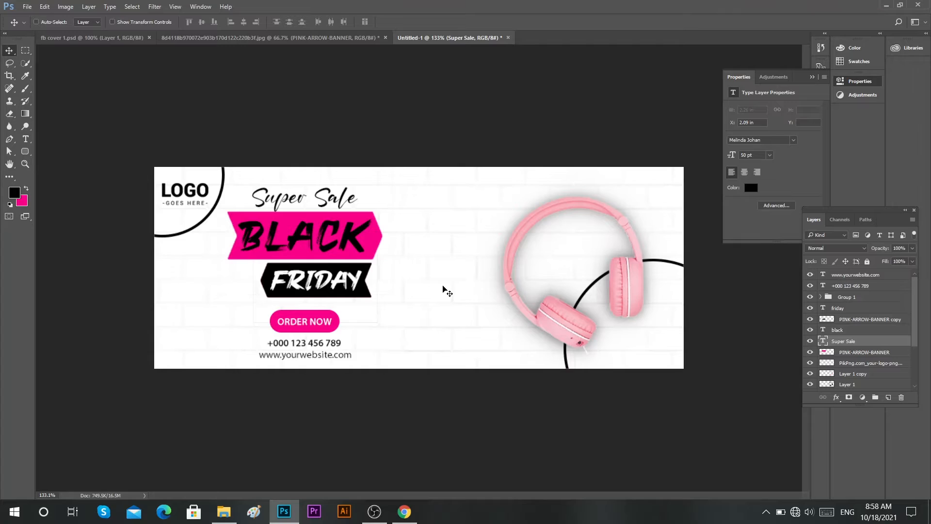
# Step: Add the text "50" in the empty area between the "ORDER NOW" button and the headphones
pyautogui.press('t')
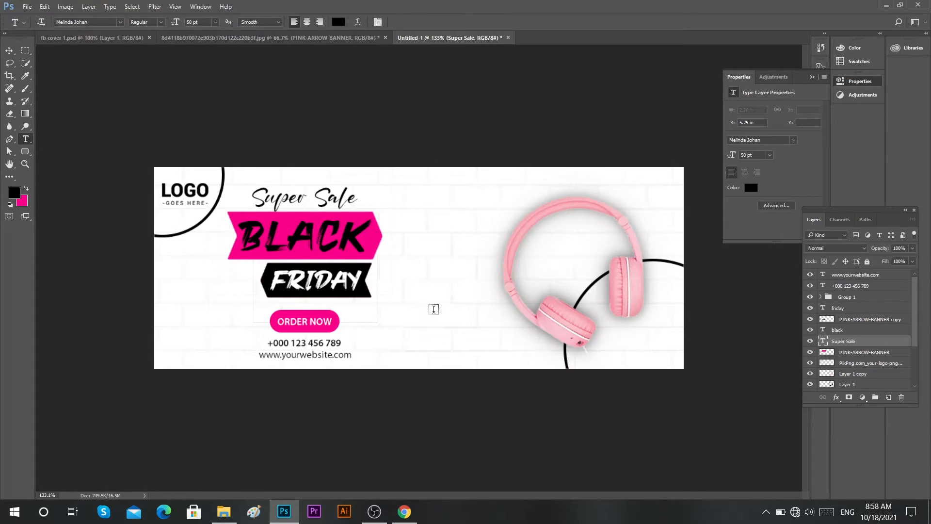
pyautogui.click(423, 309)
pyautogui.write('30')
# Step: Set the "50" text's font to Myriad Pro Semibold
pyautogui.hotkey('ctrl', 'a')
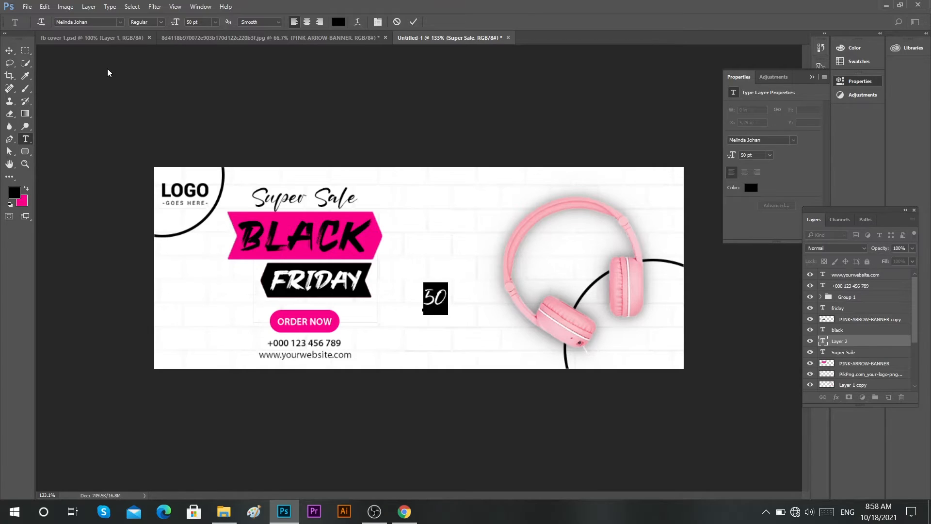
pyautogui.click(101, 20)
pyautogui.write('myri')
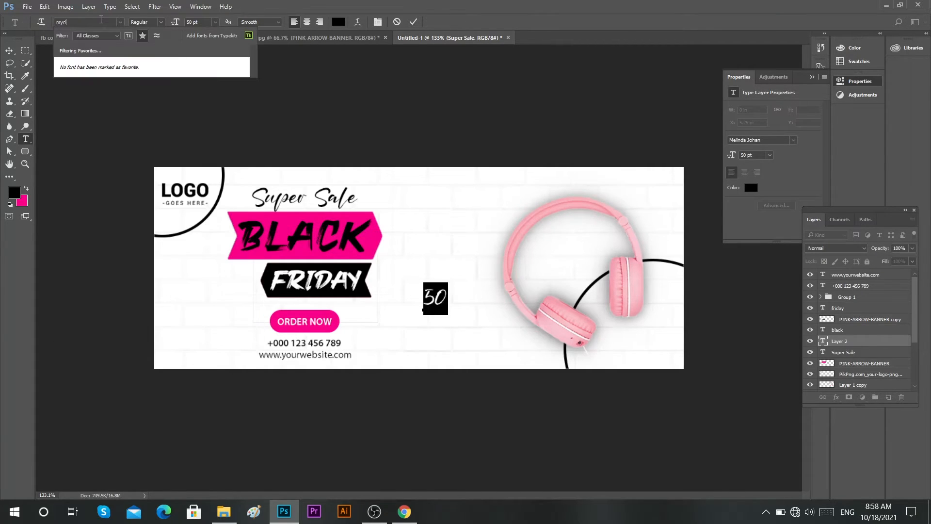
pyautogui.press('BackSpace')
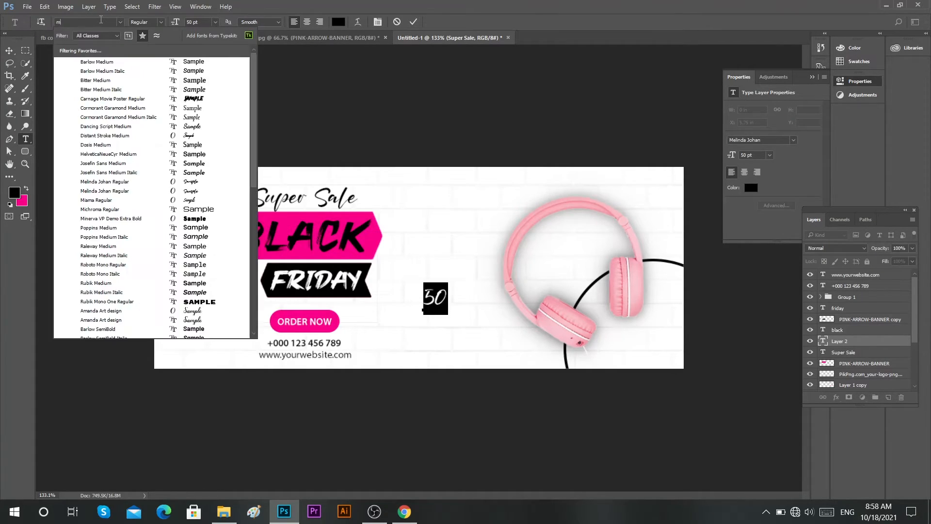
pyautogui.click(142, 36)
pyautogui.write('ride')
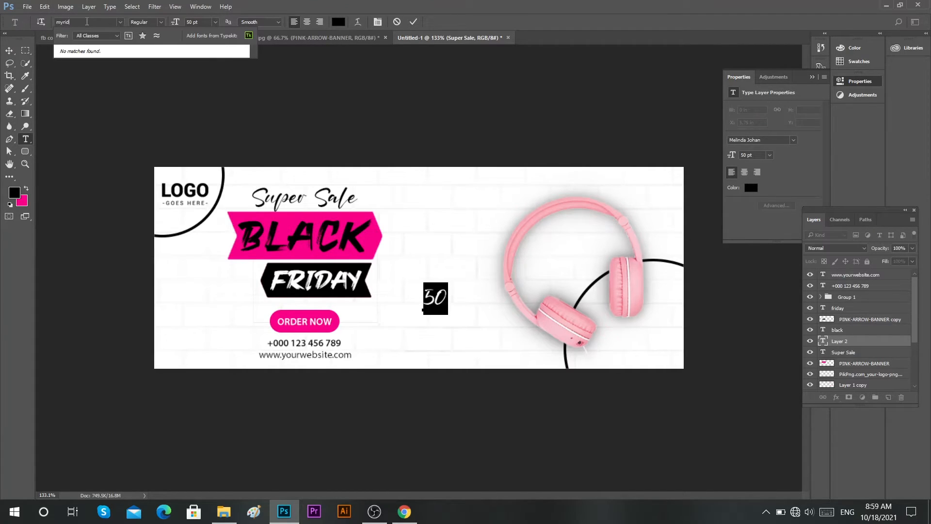
pyautogui.press('BackSpace')
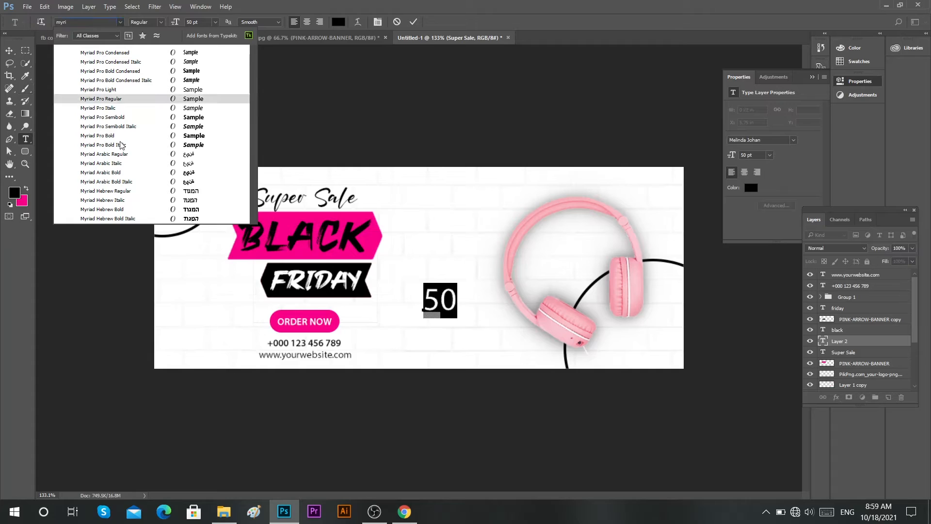
pyautogui.click(123, 117)
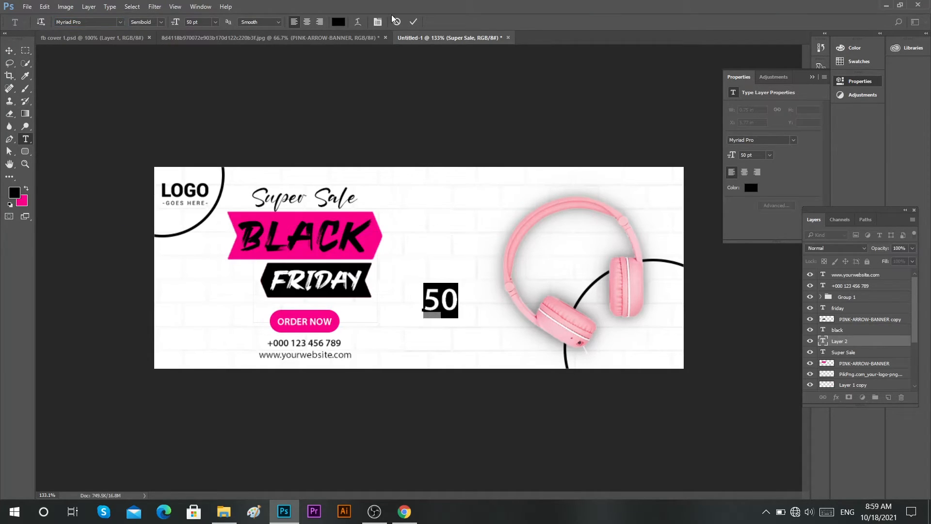
pyautogui.click(413, 22)
# Step: Shift the "50" text slightly left and down, duplicate it beside the original, and change the copy to "OFF"
pyautogui.press('v')
pyautogui.moveTo(452, 303); pyautogui.dragTo(462, 325)
pyautogui.press('t')
pyautogui.click(447, 316)
pyautogui.hotkey('ctrl', 'a')
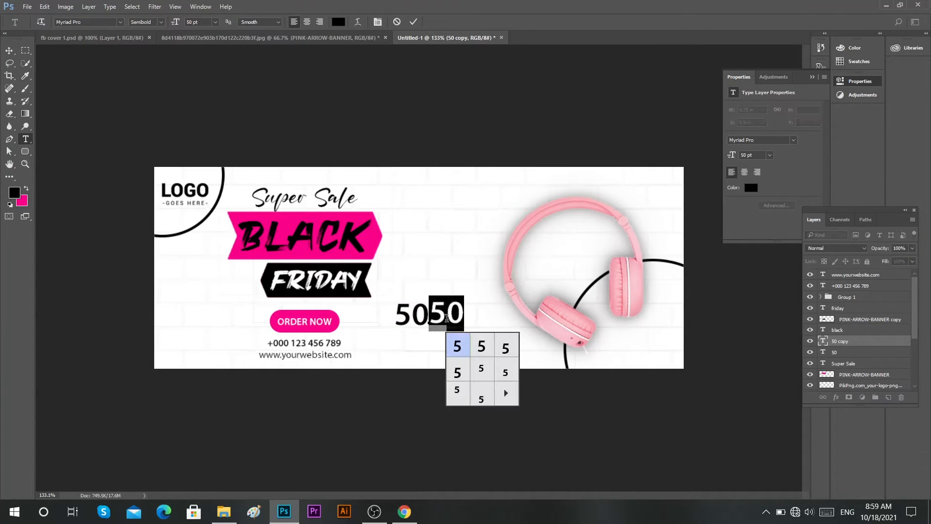
pyautogui.write('OFF')
# Step: Set the "OFF" text's style to Regular and its size to 27 pt
pyautogui.hotkey('ctrl', 'a')
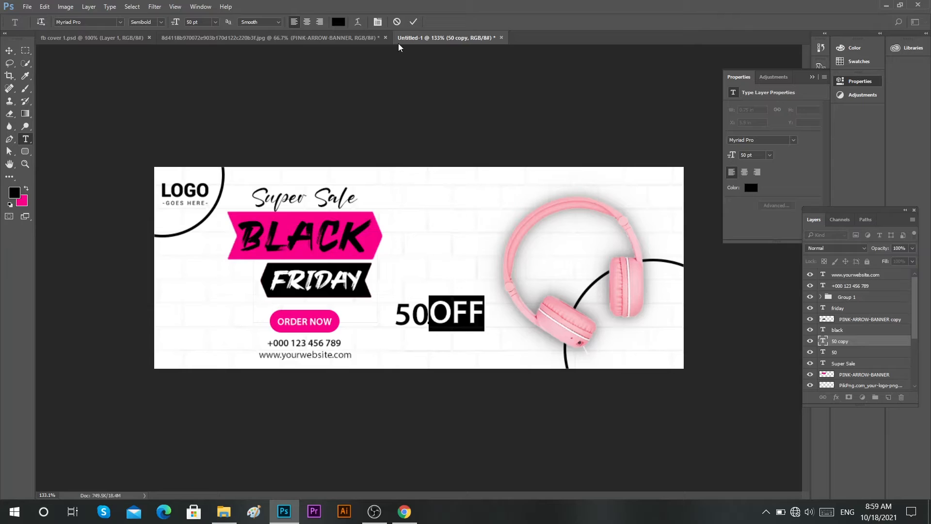
pyautogui.click(161, 22)
pyautogui.click(146, 68)
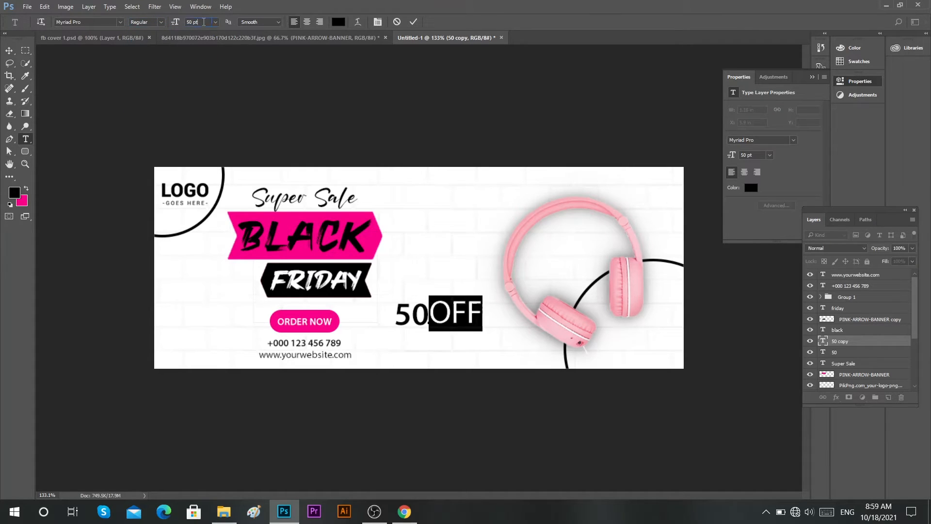
pyautogui.write('27')
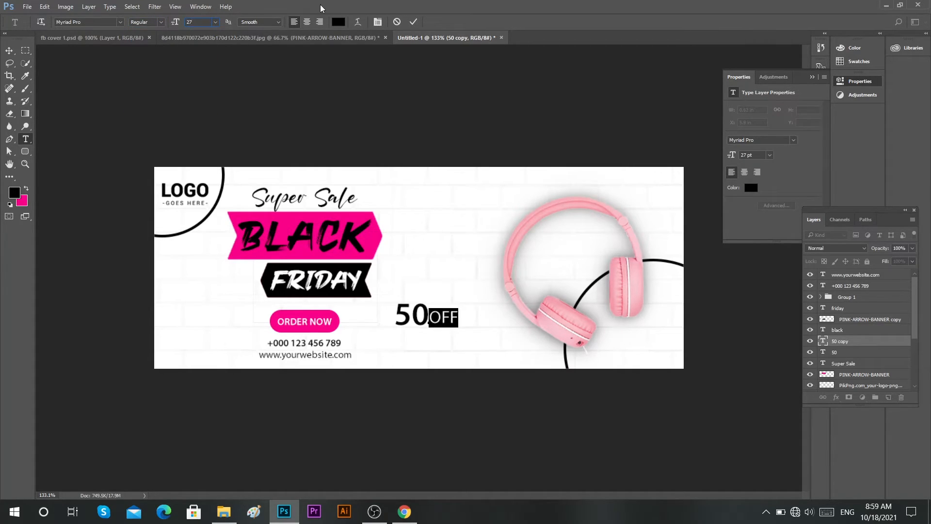
pyautogui.click(413, 22)
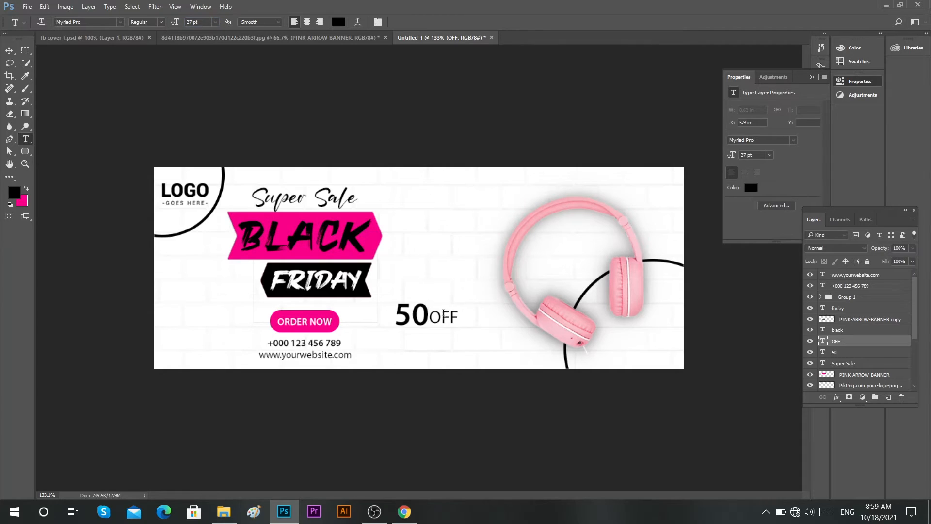
# Step: Add a "%" sign above "OFF" and set its size to 34 pt
pyautogui.click(443, 301)
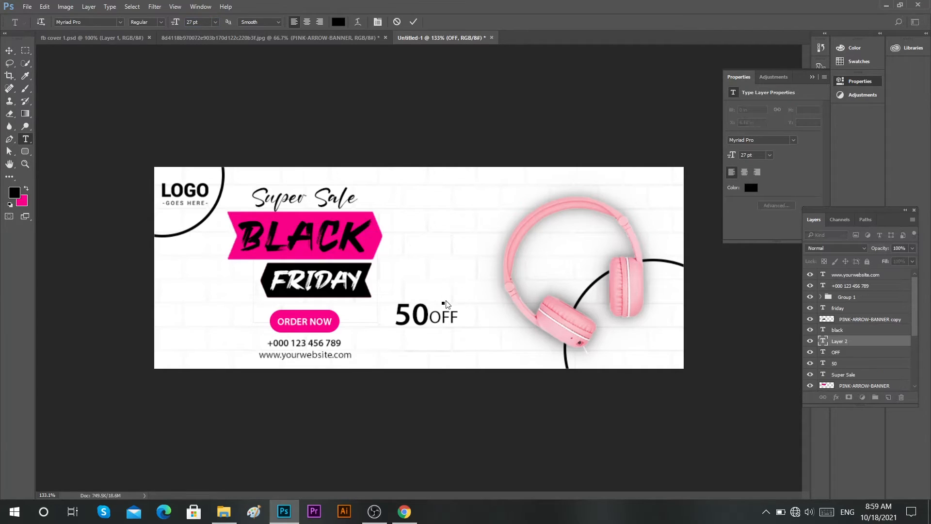
pyautogui.hotkey('ctrl', 'a')
pyautogui.write('34')
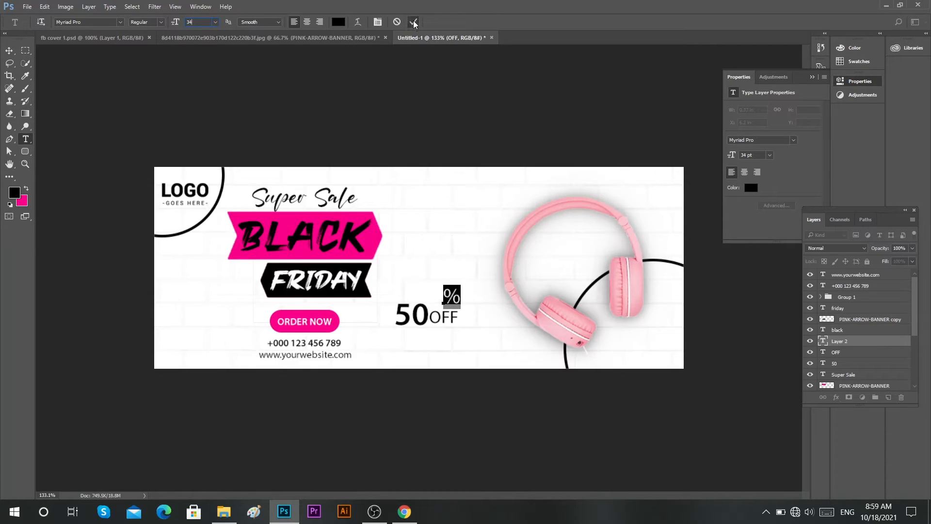
pyautogui.click(413, 21)
# Step: Move the "%" sign so it sits tightly on top of "OFF", next to the "50"
pyautogui.press('v')
pyautogui.scroll(5, 434, 310)
pyautogui.moveTo(439, 334); pyautogui.dragTo(456, 334)
pyautogui.moveTo(471, 293); pyautogui.dragTo(451, 310)
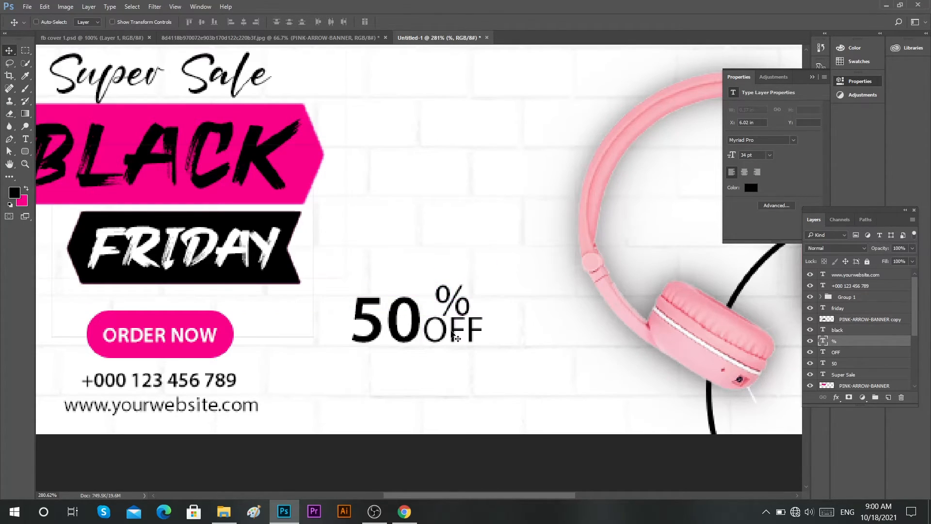
# Step: Set the "50" text's size to 65 pt and move "OFF" and "%" clear of it so they sit snugly beside it
pyautogui.doubleClick(400, 317)
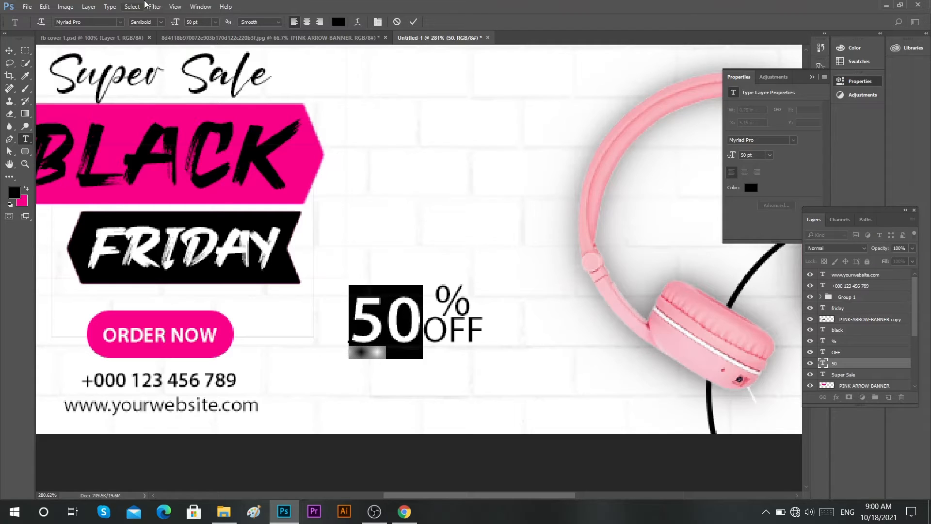
pyautogui.write('65')
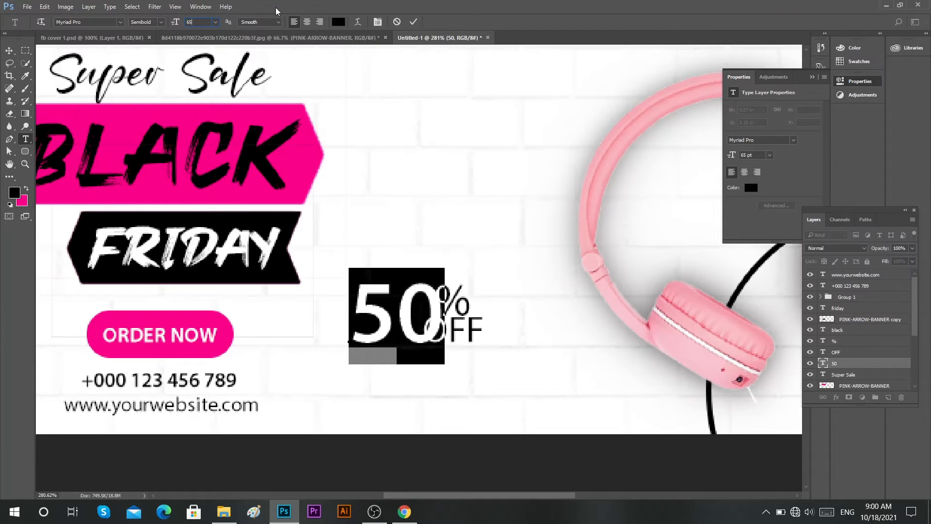
pyautogui.click(415, 24)
pyautogui.press('v')
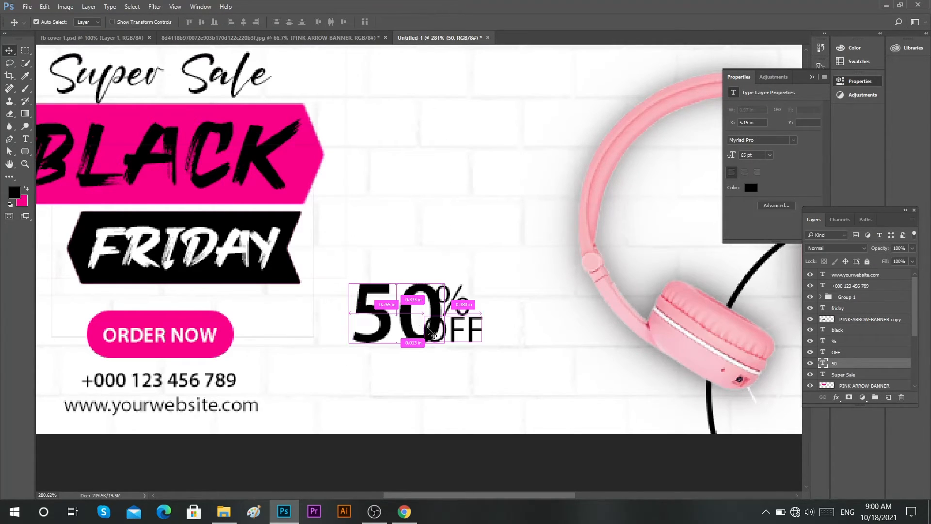
pyautogui.moveTo(431, 332); pyautogui.dragTo(480, 296)
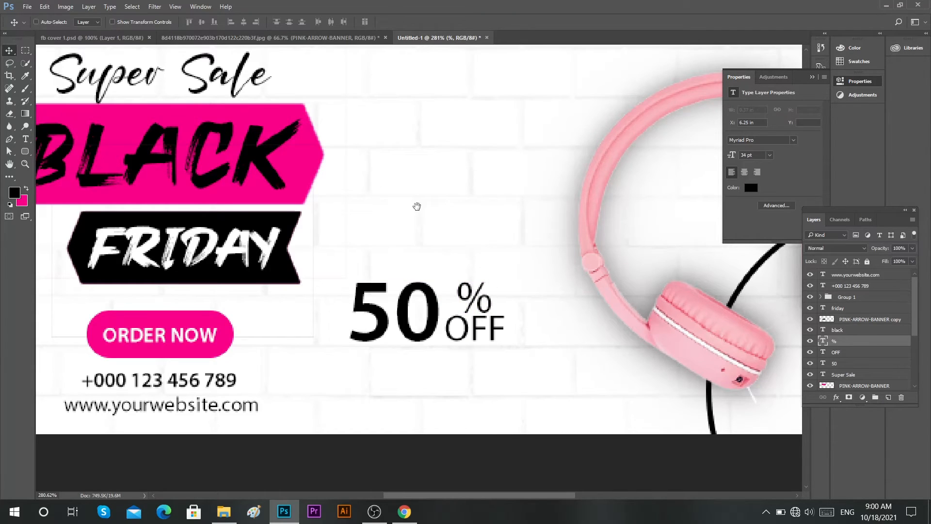
# Step: Add the text "Hurry Up" in the empty space above the "50% OFF" offer
pyautogui.scroll(-4, 467, 224)
pyautogui.scroll(2, 420, 276)
pyautogui.scroll(1, 418, 273)
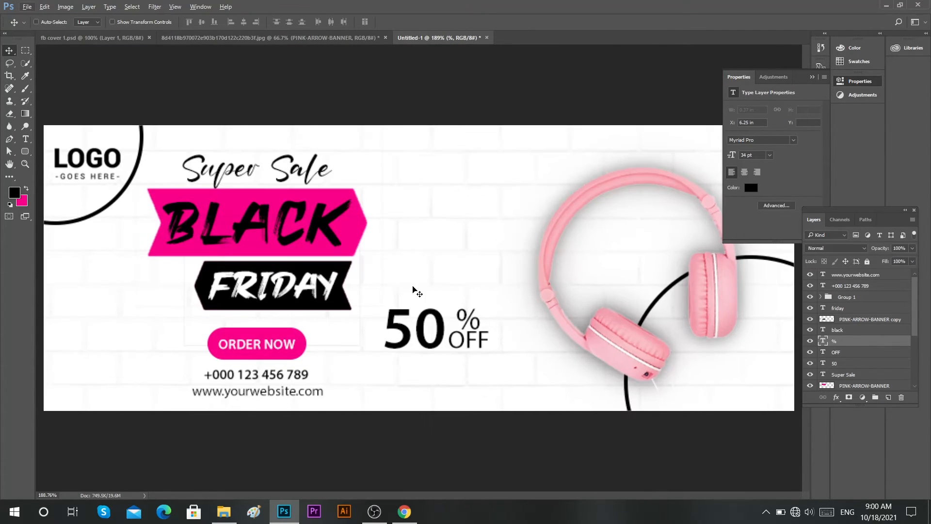
pyautogui.hotkey('alt', 'h')
pyautogui.press('Escape')
pyautogui.press('h')
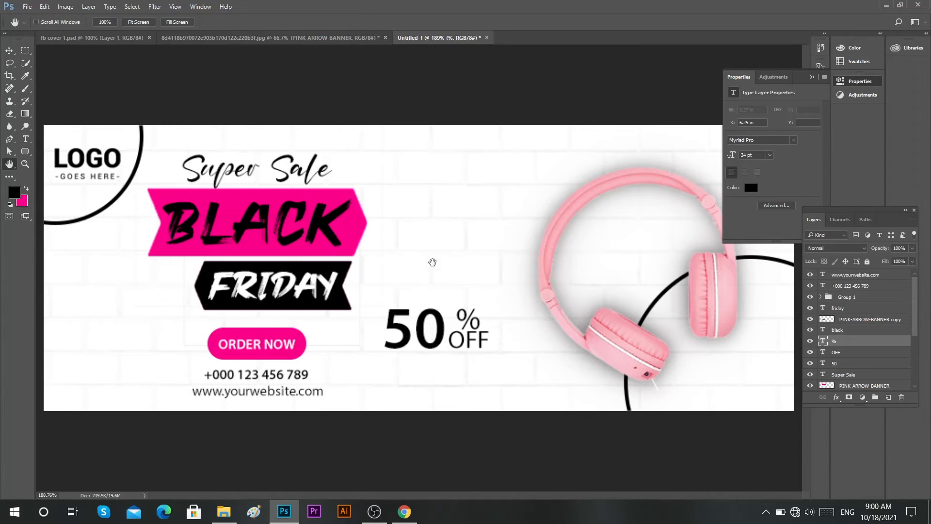
pyautogui.press('t')
pyautogui.click(412, 293)
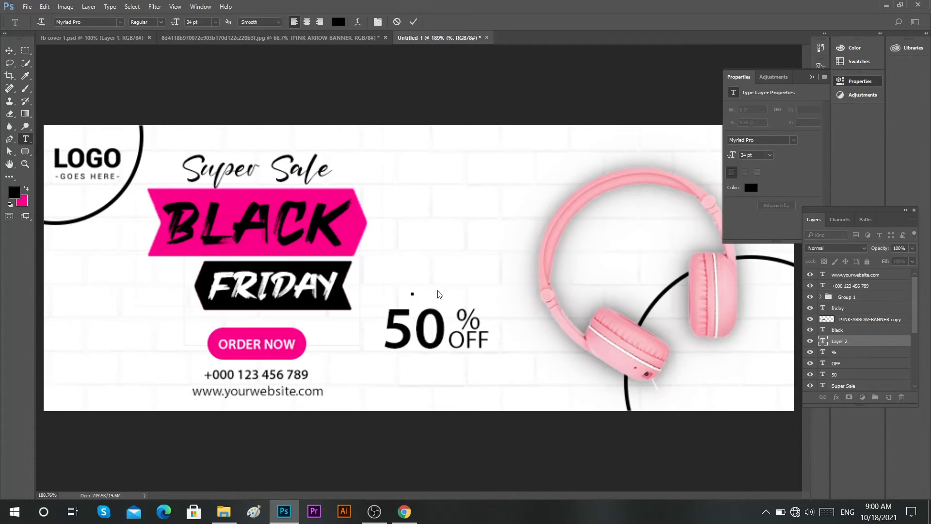
pyautogui.write('h')
pyautogui.press('BackSpace')
pyautogui.write('Huru')
pyautogui.press('BackSpace')
pyautogui.press('BackSpace')
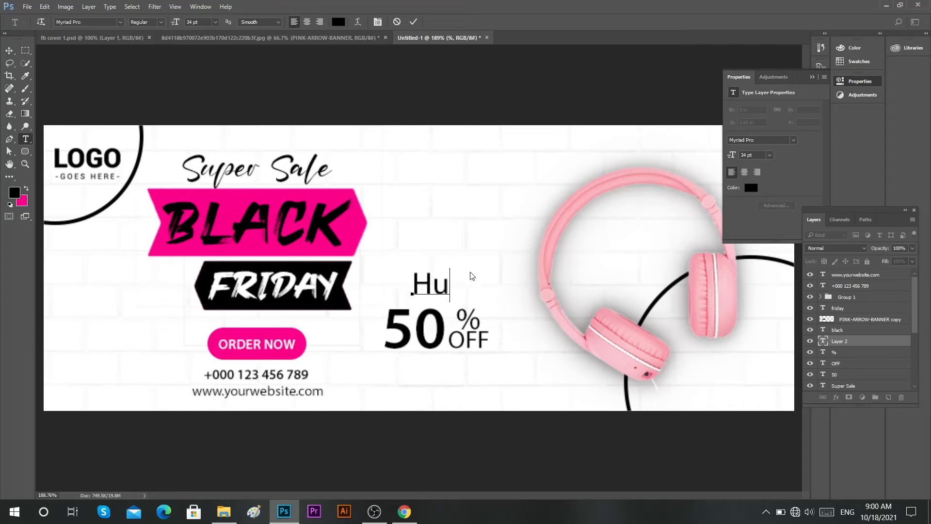
pyautogui.write('rry')
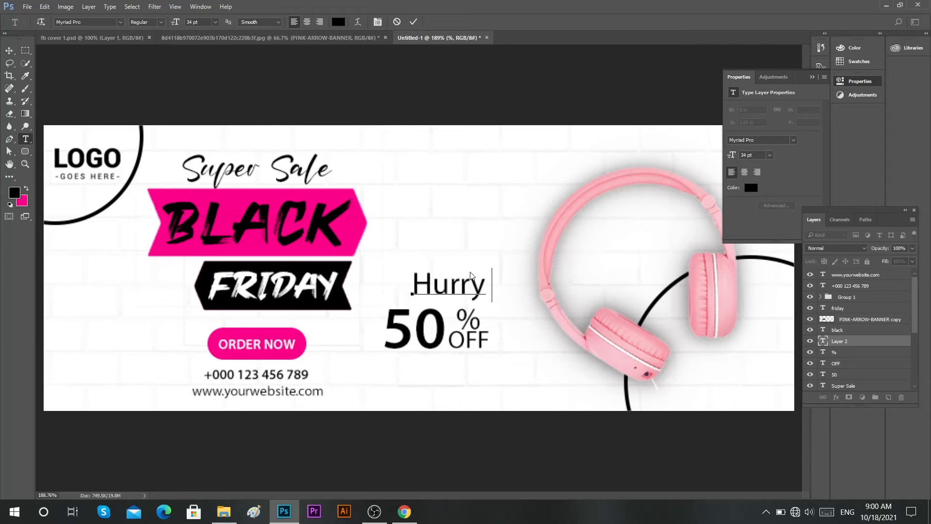
pyautogui.write(' Up')
# Step: Change the font of the whole "Hurry Up" text to Melinda Johan Regular from the favourite fonts
pyautogui.hotkey('ctrl', 'a')
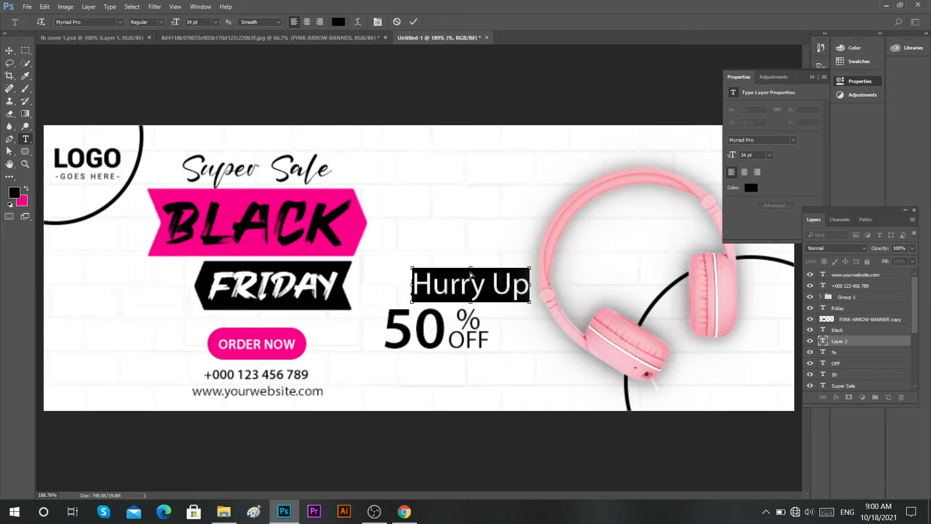
pyautogui.click(105, 21)
pyautogui.click(143, 36)
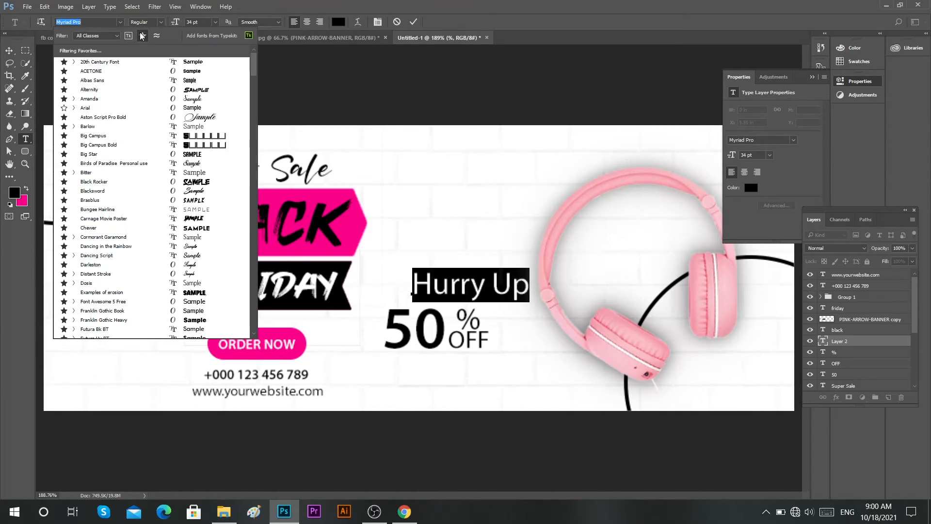
pyautogui.write('meli')
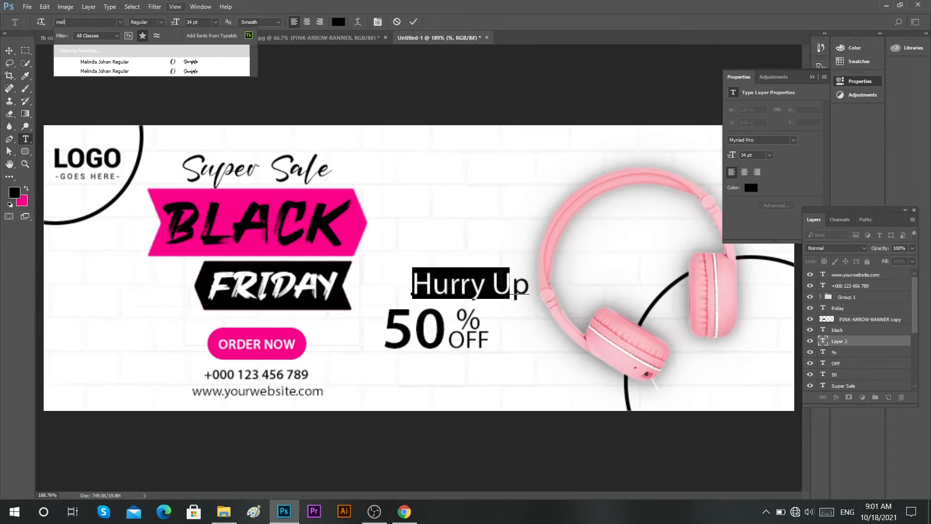
pyautogui.press('Down')
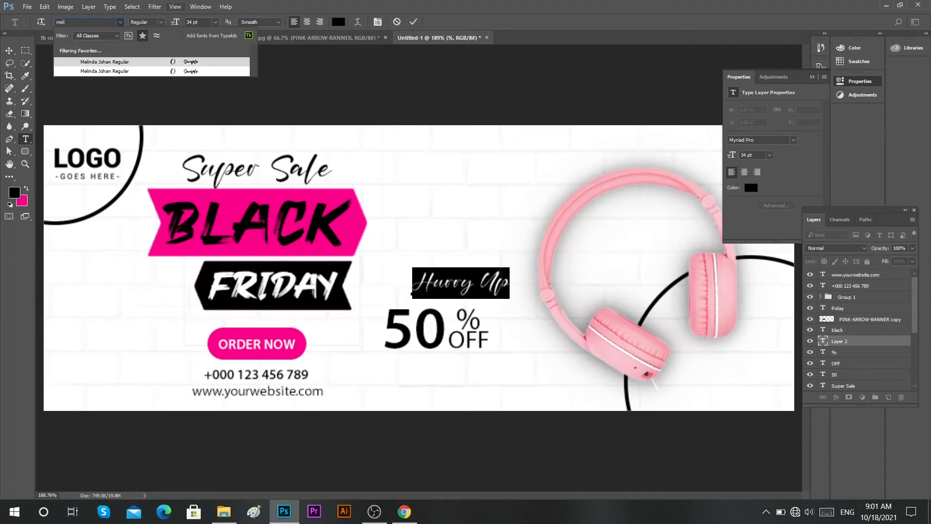
pyautogui.press('Down')
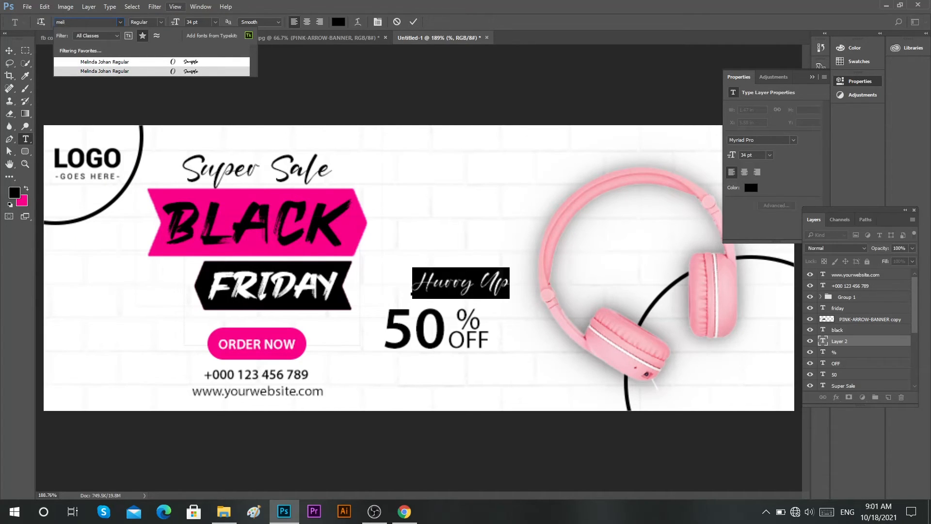
pyautogui.press('Return')
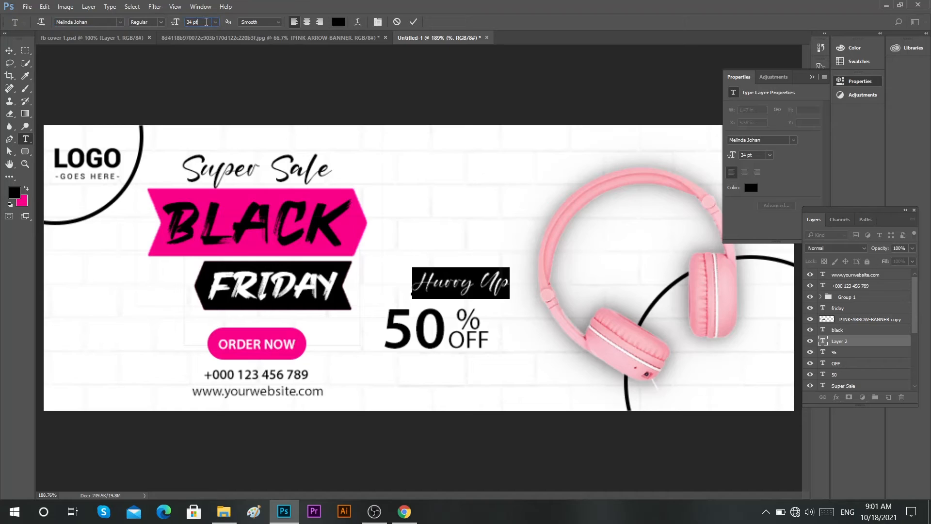
# Step: Reduce the "Hurry Up" text to 21 pt and place it directly above the "50"
pyautogui.scroll(-13, 206, 22)
pyautogui.click(413, 22)
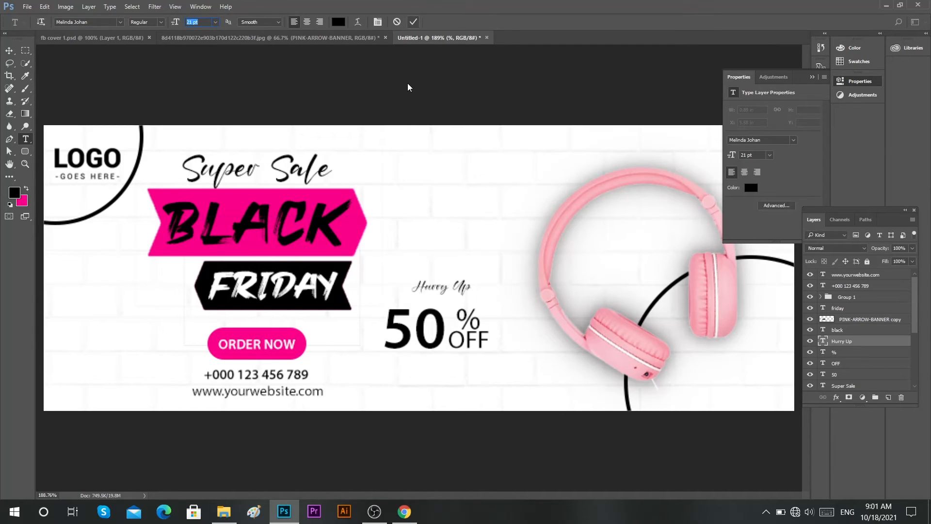
pyautogui.press('v')
pyautogui.moveTo(441, 293); pyautogui.dragTo(423, 301)
# Step: Copy the black dot pattern from the headphones document into the banner, shrink it and place it in the upper-right corner
pyautogui.rightClick(466, 221)
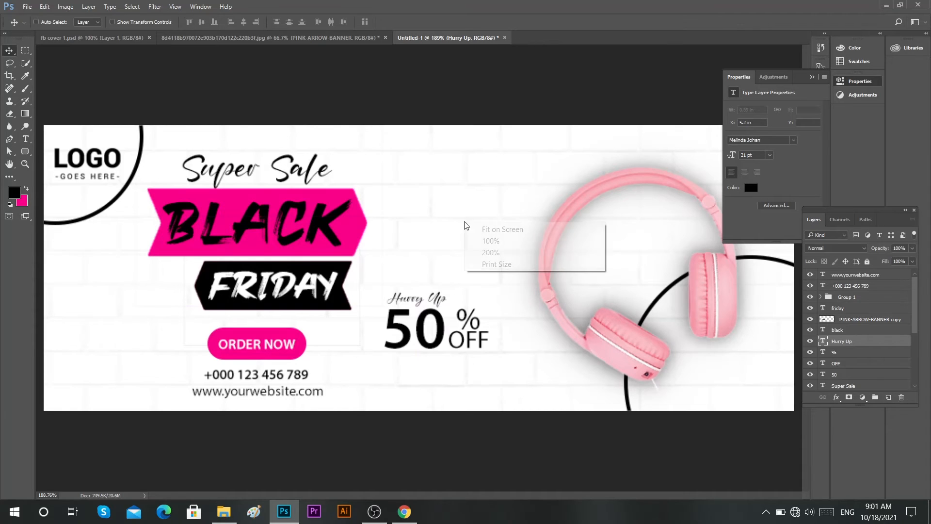
pyautogui.click(478, 239)
pyautogui.click(322, 38)
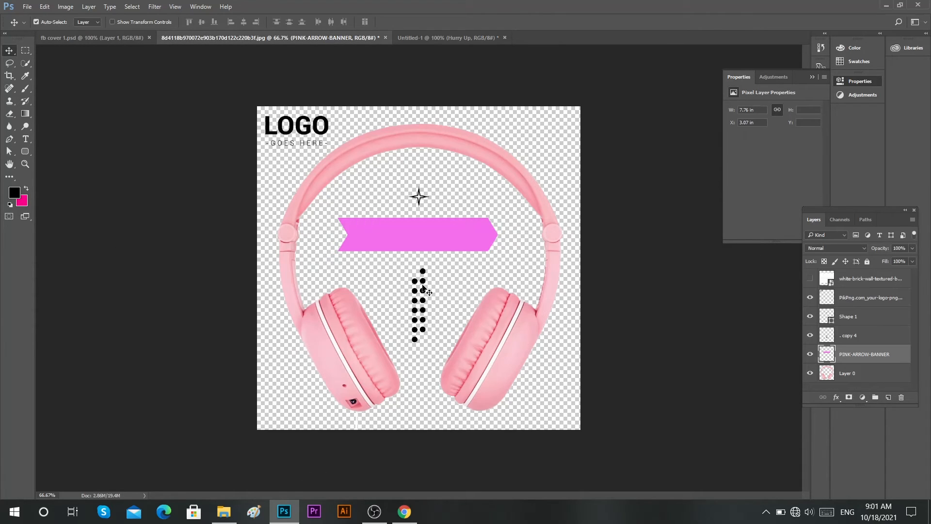
pyautogui.moveTo(423, 288); pyautogui.dragTo(538, 208)
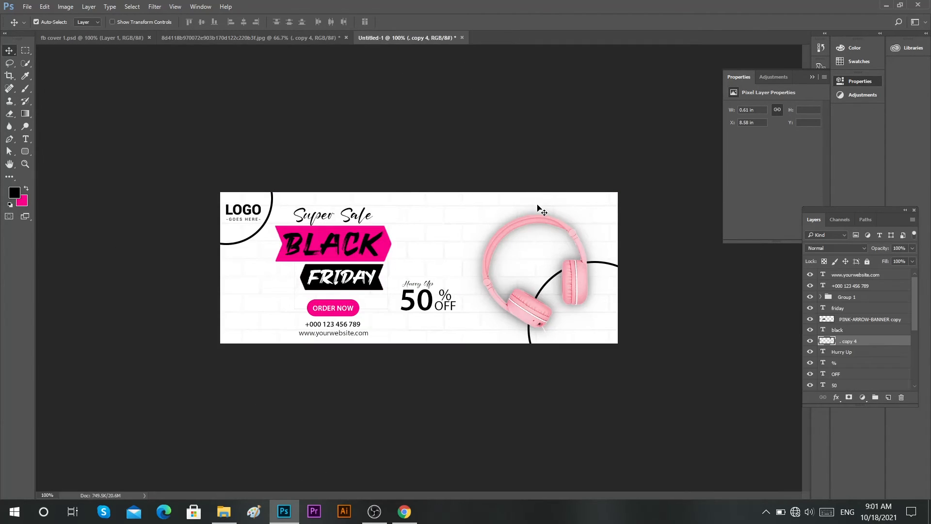
pyautogui.hotkey('ctrl', 't')
pyautogui.moveTo(540, 291); pyautogui.dragTo(481, 385)
pyautogui.press('Return')
# Step: Duplicate the dot pattern, rotate the copy 90° and place it beneath the "50% OFF" offer
pyautogui.hotkey('ctrl', 't')
pyautogui.click(427, 22)
pyautogui.hotkey('ctrl', 't')
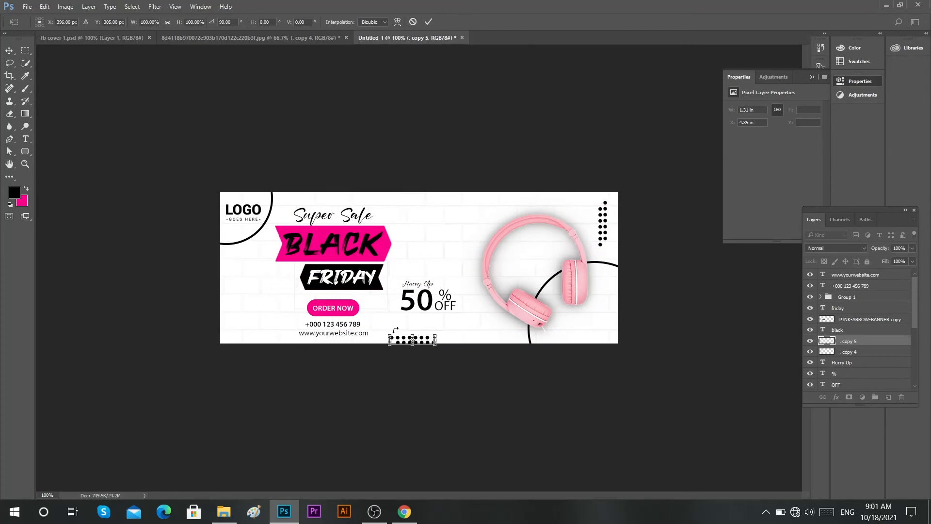
pyautogui.moveTo(423, 346)
pyautogui.mouseDown()
pyautogui.moveTo(432, 324)
pyautogui.moveTo(437, 335)
pyautogui.mouseUp()
pyautogui.click(429, 22)
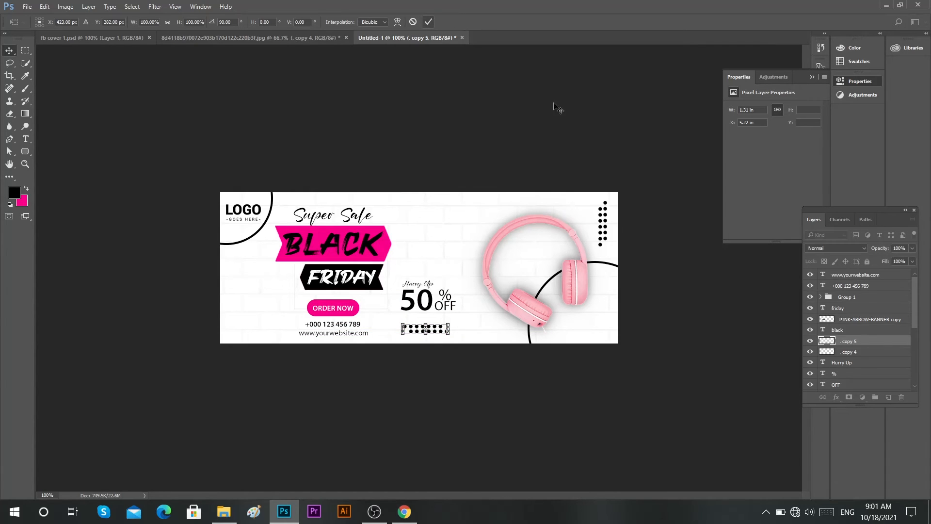
# Step: Duplicate the vertical dot pattern to just below the logo's arc and fill the copy with the pink background color
pyautogui.keyDown('ctrl'); pyautogui.click(605, 225); pyautogui.keyUp('ctrl')
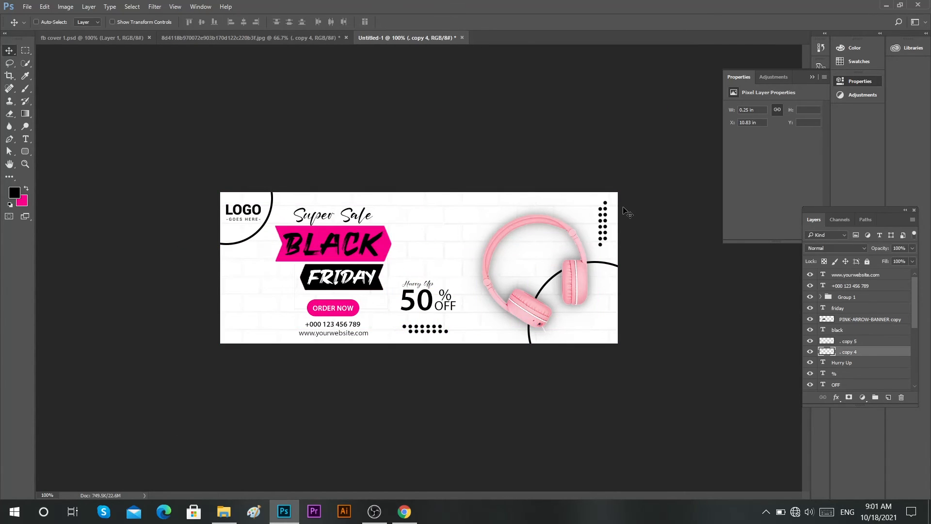
pyautogui.moveTo(607, 218); pyautogui.dragTo(240, 264)
pyautogui.keyDown('ctrl'); pyautogui.click(824, 353); pyautogui.keyUp('ctrl')
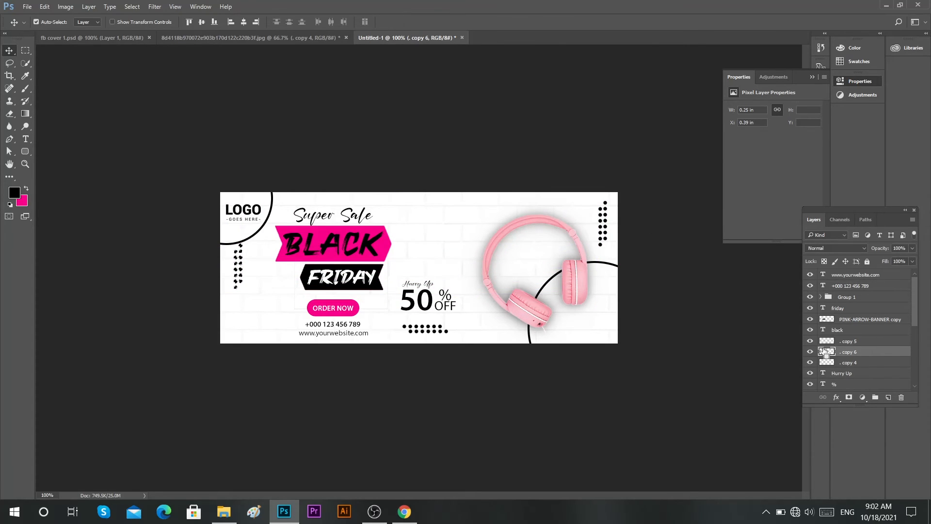
pyautogui.hotkey('ctrl', 'BackSpace')
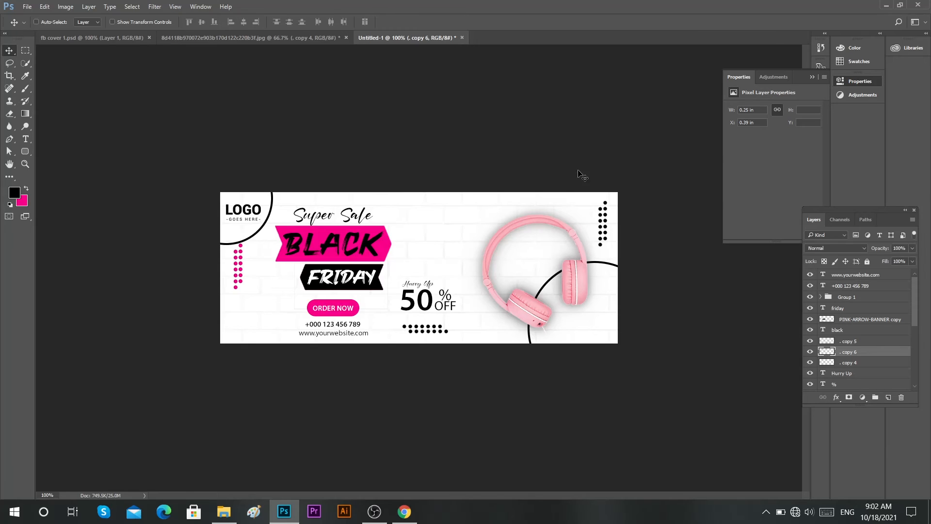
pyautogui.click(228, 38)
pyautogui.moveTo(422, 197); pyautogui.dragTo(424, 198)
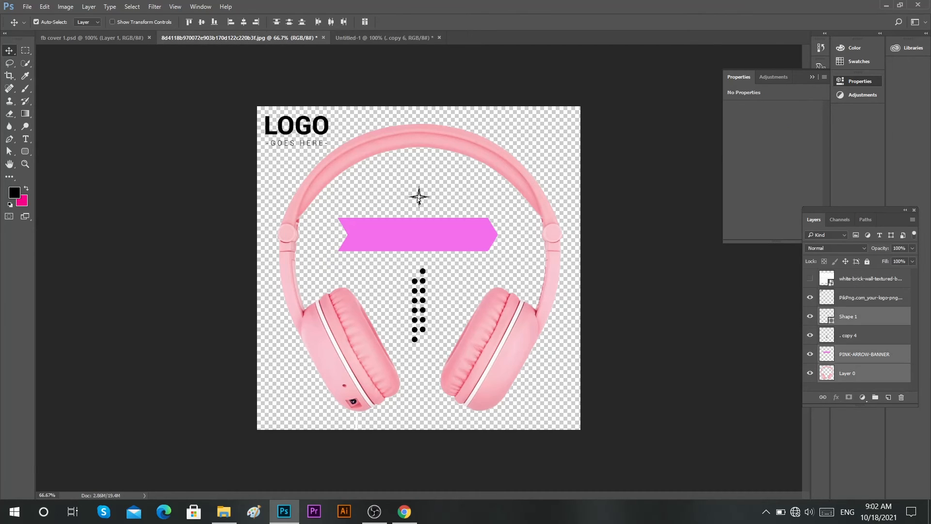
pyautogui.hotkey('ctrl', 'alt', 'z')
pyautogui.hotkey('ctrl', 'alt', 'z')
pyautogui.hotkey('ctrl', 'alt', 'z')
pyautogui.hotkey('ctrl', 'alt', 'z')
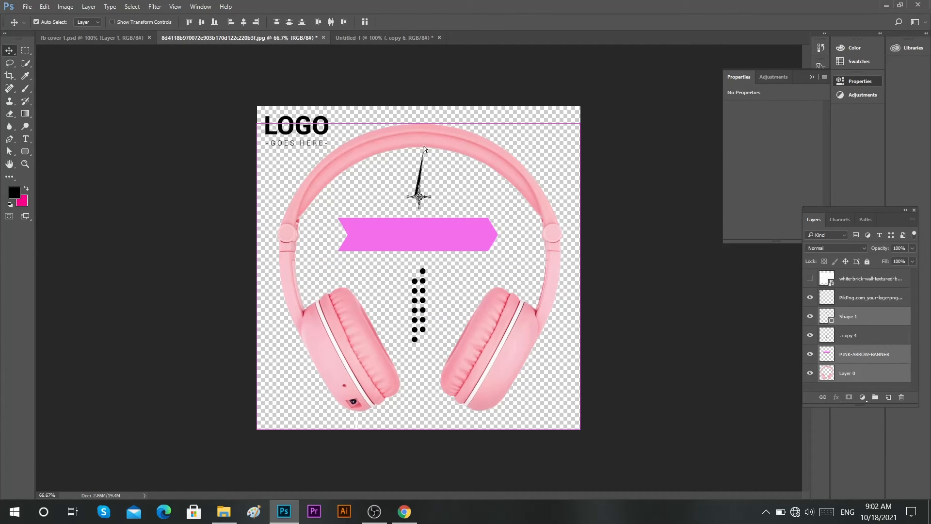
pyautogui.moveTo(420, 197); pyautogui.dragTo(442, 145)
pyautogui.hotkey('ctrl', 'z')
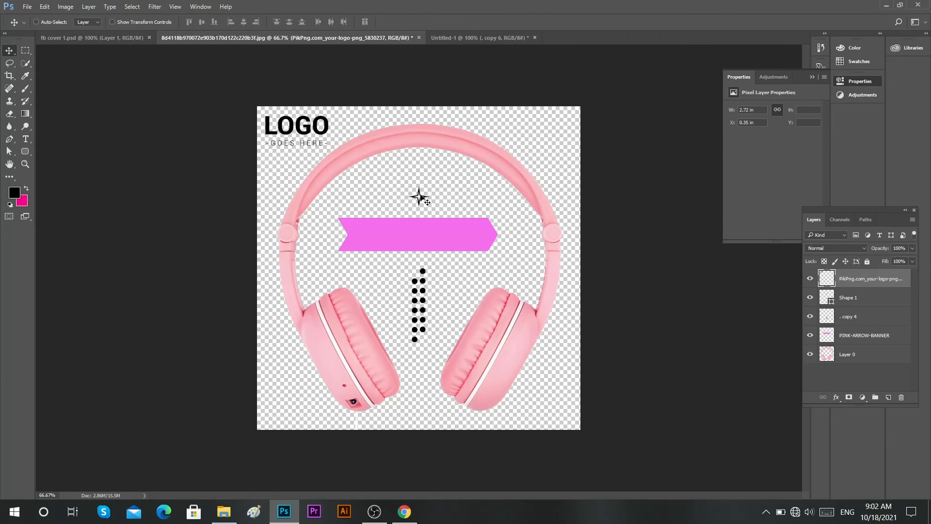
# Step: Copy the four-point star from the headphones document into the banner, shrink it and place it between the headline and headphones
pyautogui.moveTo(420, 197); pyautogui.dragTo(427, 224)
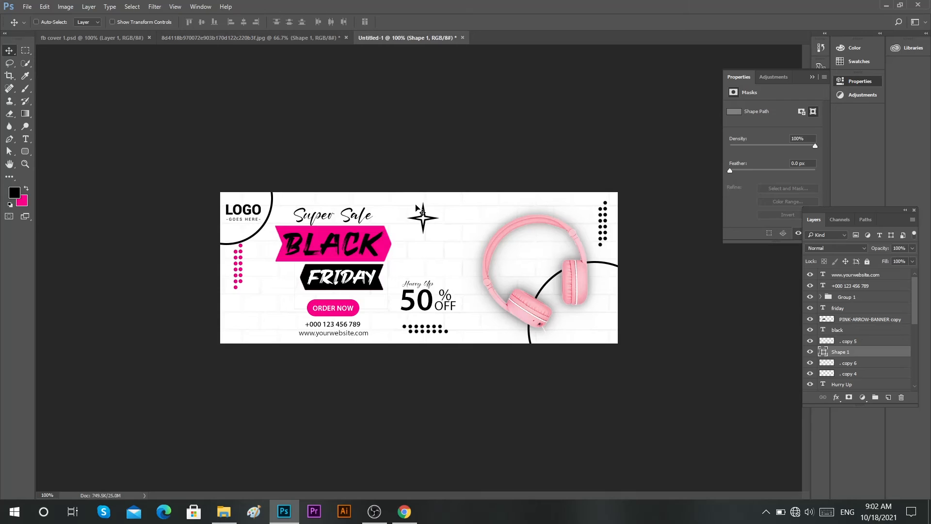
pyautogui.hotkey('ctrl', 't')
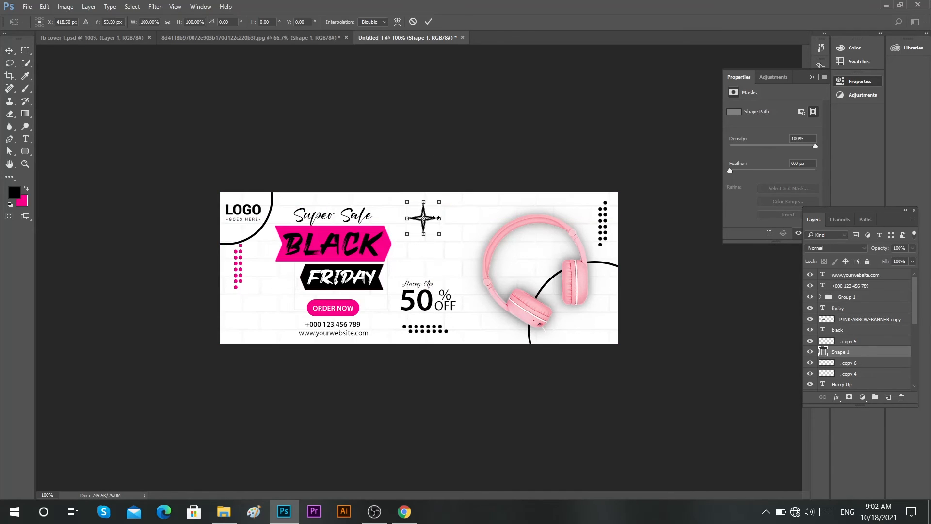
pyautogui.moveTo(428, 218); pyautogui.dragTo(535, 364)
pyautogui.click(428, 22)
# Step: Add a smaller star copy below and left of the lower ear cup, and another beside the right ear cup
pyautogui.scroll(4, 450, 232)
pyautogui.hotkey('ctrl', 't')
pyautogui.click(429, 22)
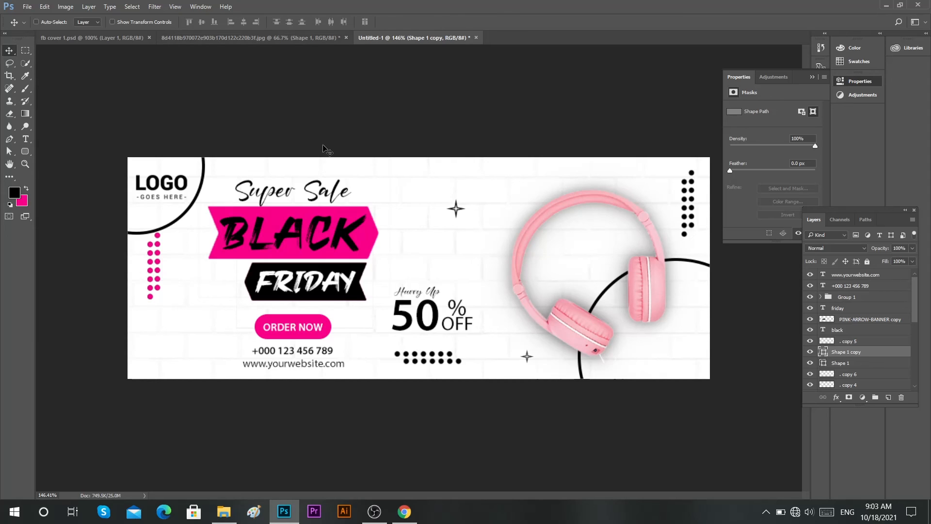
pyautogui.moveTo(527, 355); pyautogui.dragTo(540, 356)
pyautogui.moveTo(660, 332); pyautogui.dragTo(687, 310)
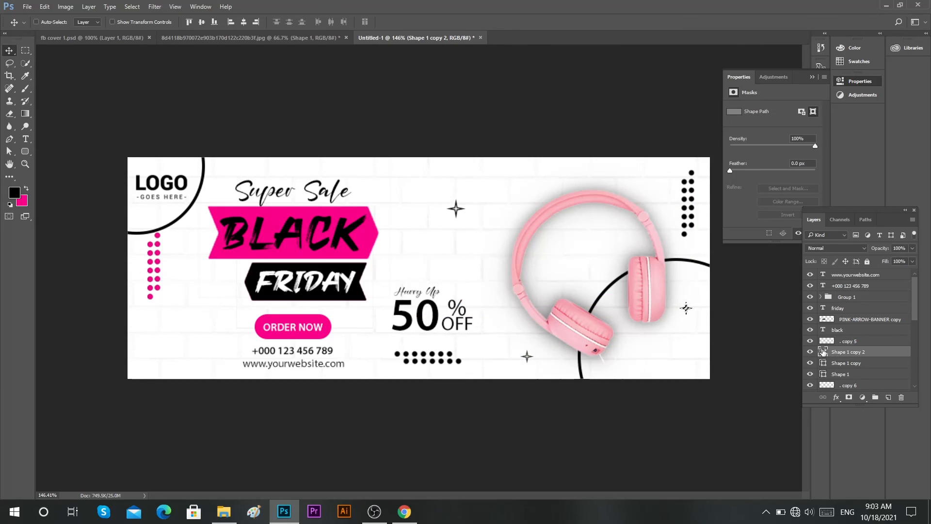
# Step: Rasterize the star beside the right ear cup and fill it with the pink background color
pyautogui.rightClick(868, 357)
pyautogui.click(770, 226)
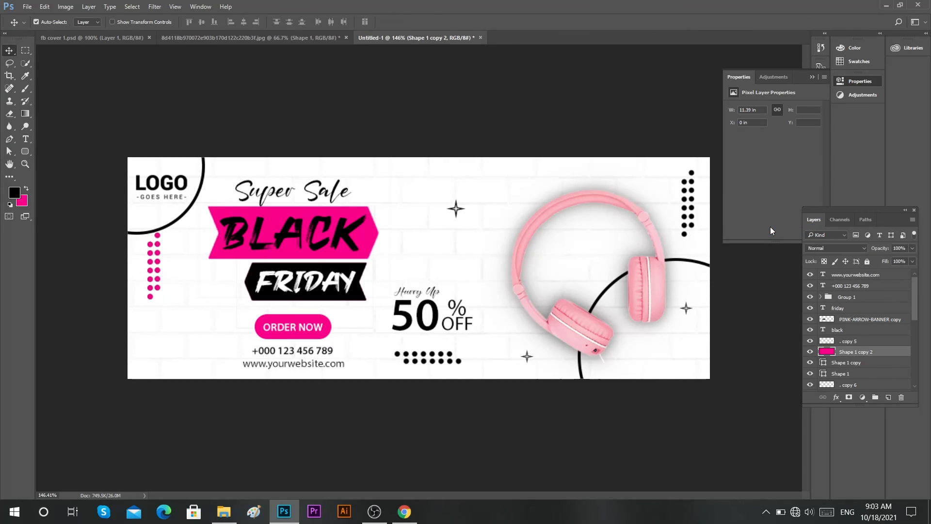
pyautogui.keyDown('ctrl'); pyautogui.click(826, 352); pyautogui.keyUp('ctrl')
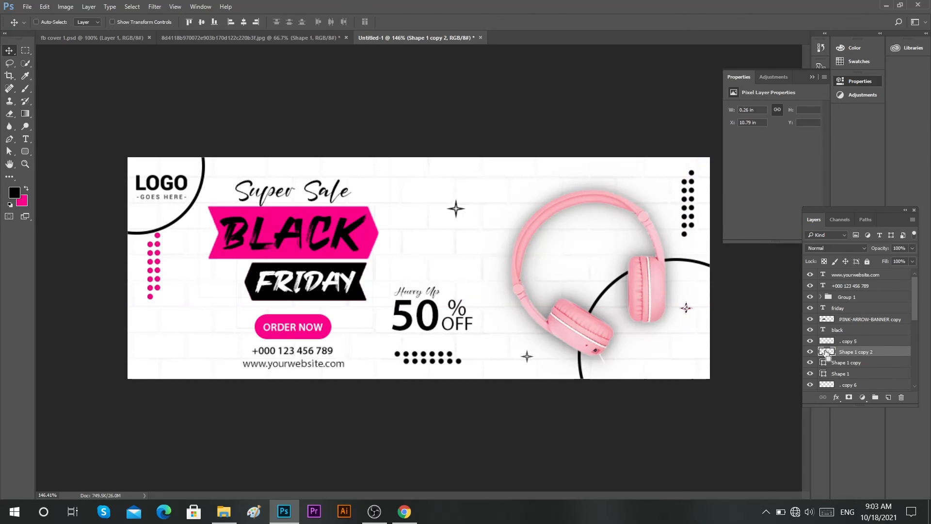
# Step: Duplicate the pink star to the empty area left of the "ORDER NOW" button and scale the copy to about 89%
pyautogui.moveTo(687, 308); pyautogui.dragTo(178, 334)
pyautogui.hotkey('ctrl', 't')
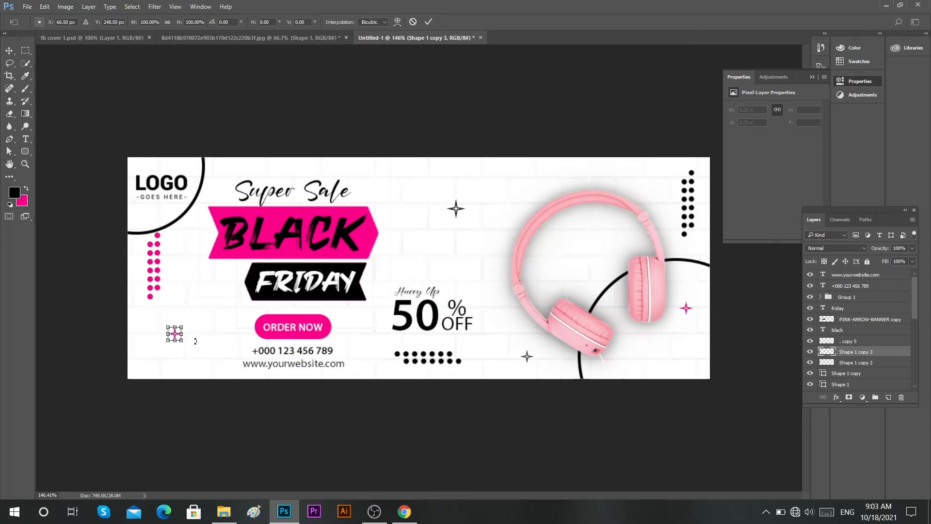
pyautogui.scroll(4, 311, 304)
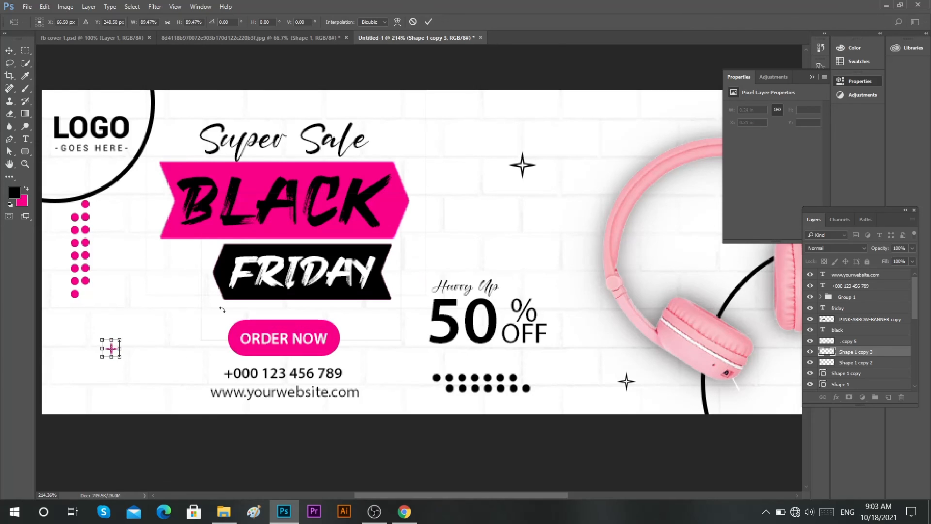
pyautogui.click(428, 22)
pyautogui.hscroll(3, 616, 329)
pyautogui.hscroll(1, 614, 327)
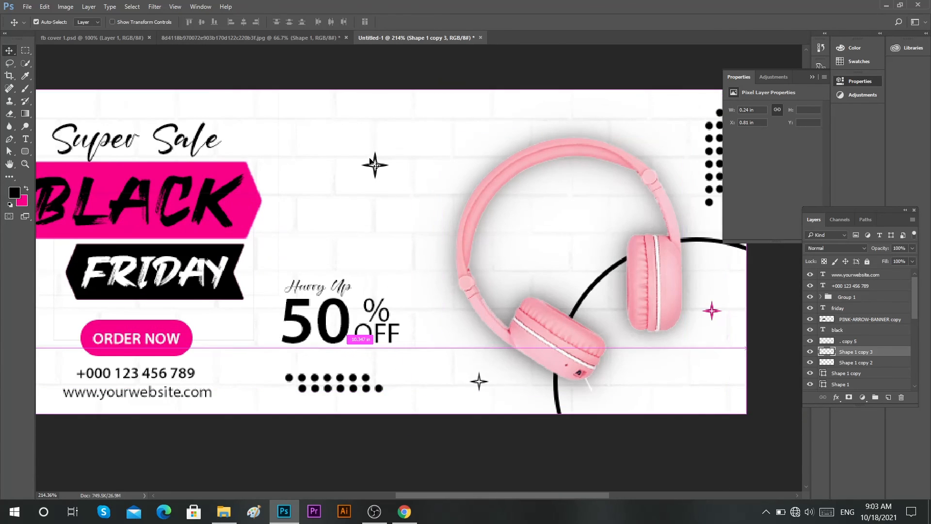
pyautogui.keyDown('ctrl'); pyautogui.click(379, 164); pyautogui.keyUp('ctrl')
pyautogui.moveTo(377, 161); pyautogui.dragTo(387, 169)
pyautogui.hotkey('ctrl', 'z')
# Step: Scale down the black star between the headline and the headphones slightly
pyautogui.keyDown('ctrl'); pyautogui.click(380, 165); pyautogui.keyUp('ctrl')
pyautogui.hotkey('ctrl', 't')
pyautogui.click(428, 22)
pyautogui.hotkey('ctrl', '1')
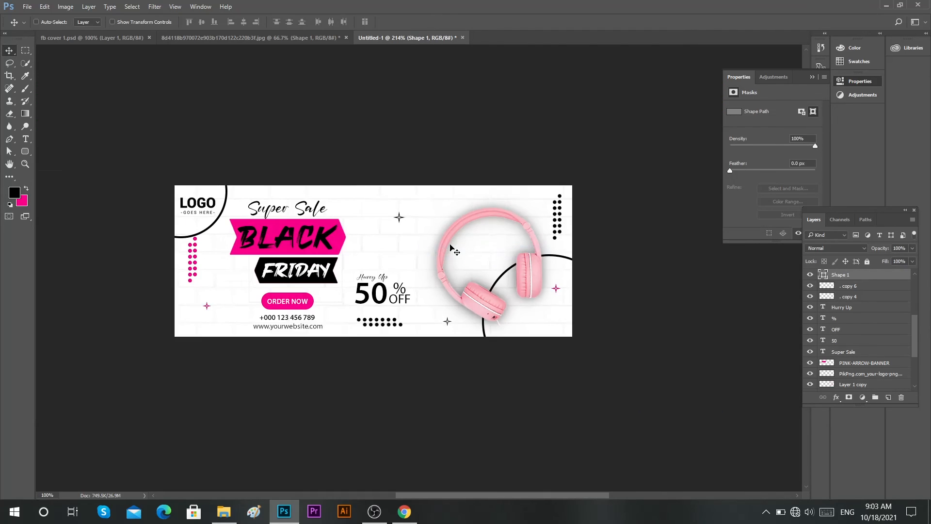